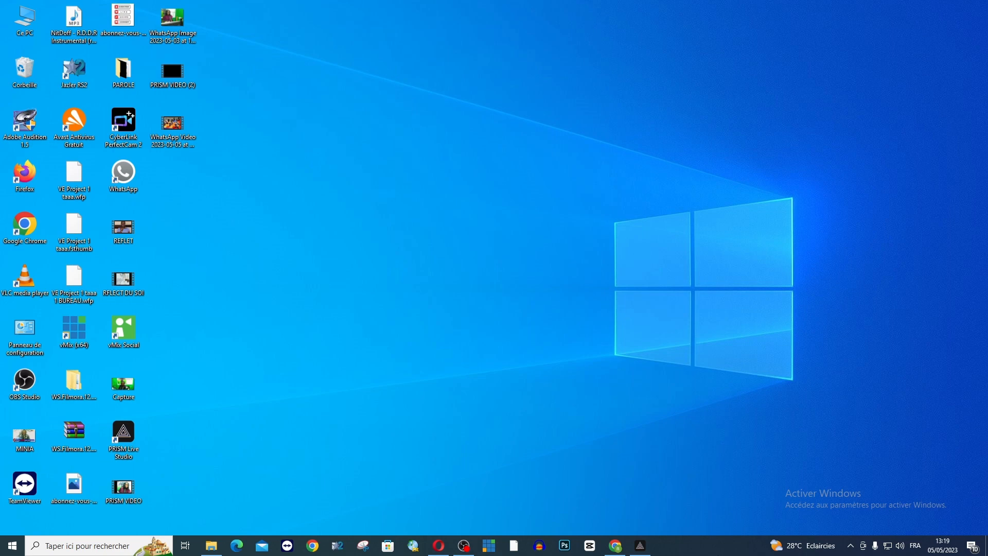
Step: Launch PRISM Live Studio, add a new Webcam/Video Capture Device source, and dismiss the CyberLink PerfectCam warning
double_click(129, 452)
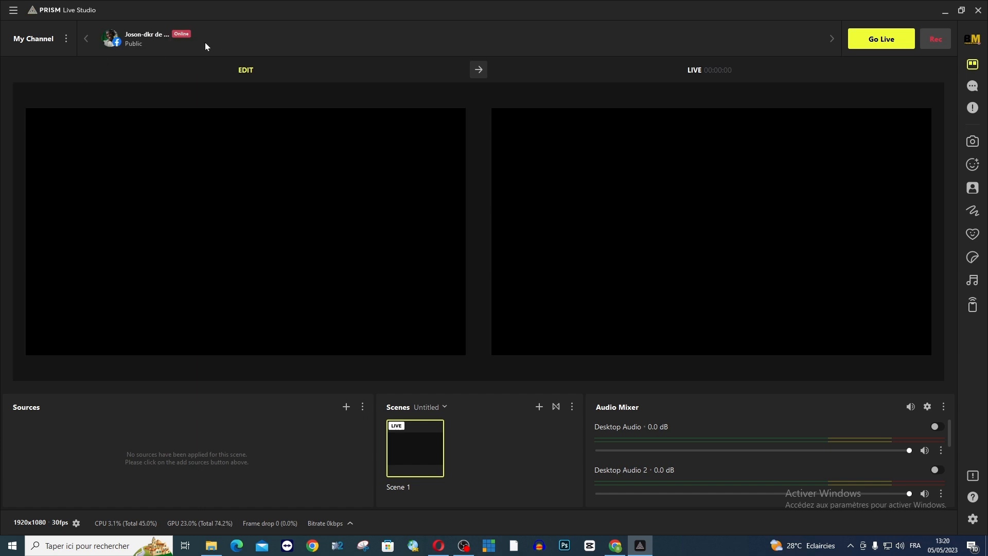
mouse_move(169, 43)
left_click(346, 407)
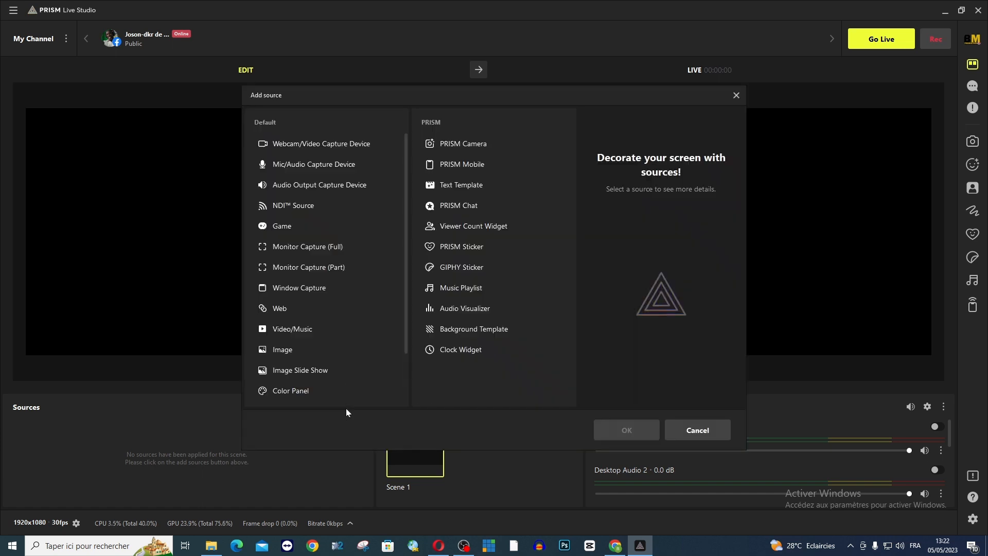
left_click(301, 146)
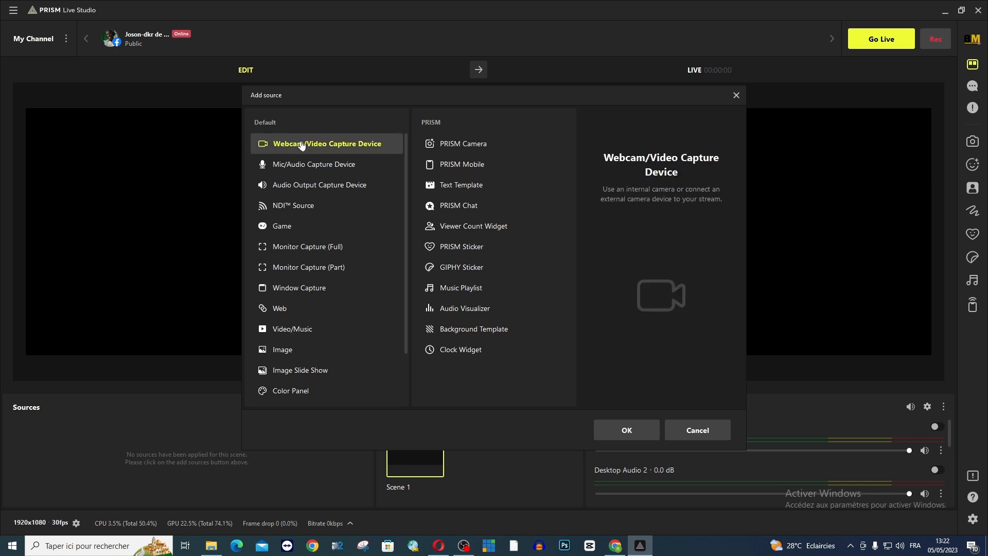
left_click(623, 429)
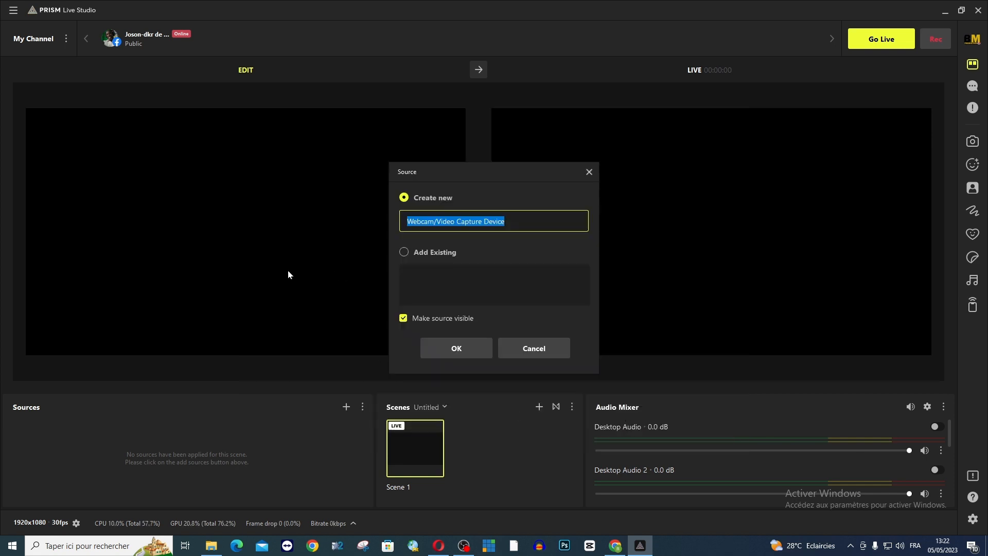
left_click(455, 349)
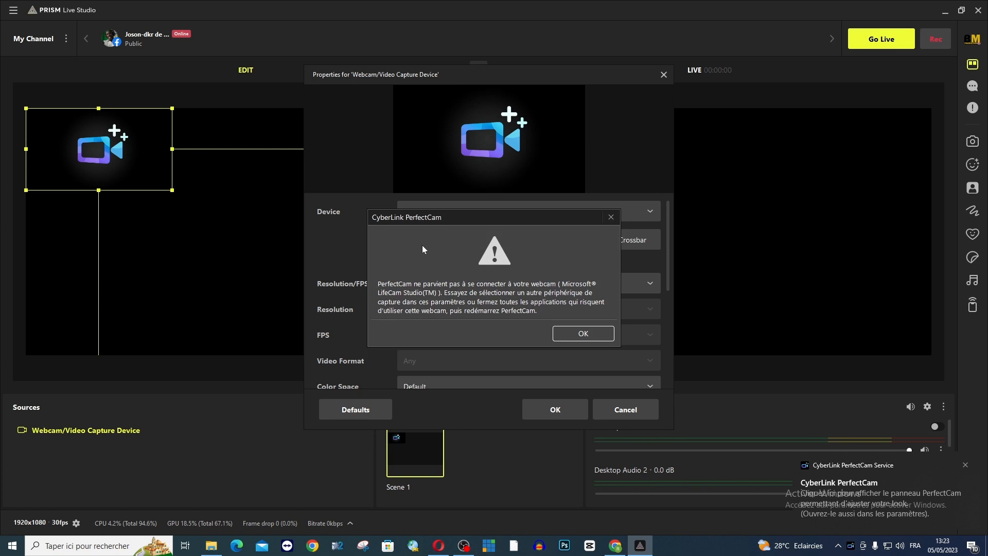
left_click(607, 217)
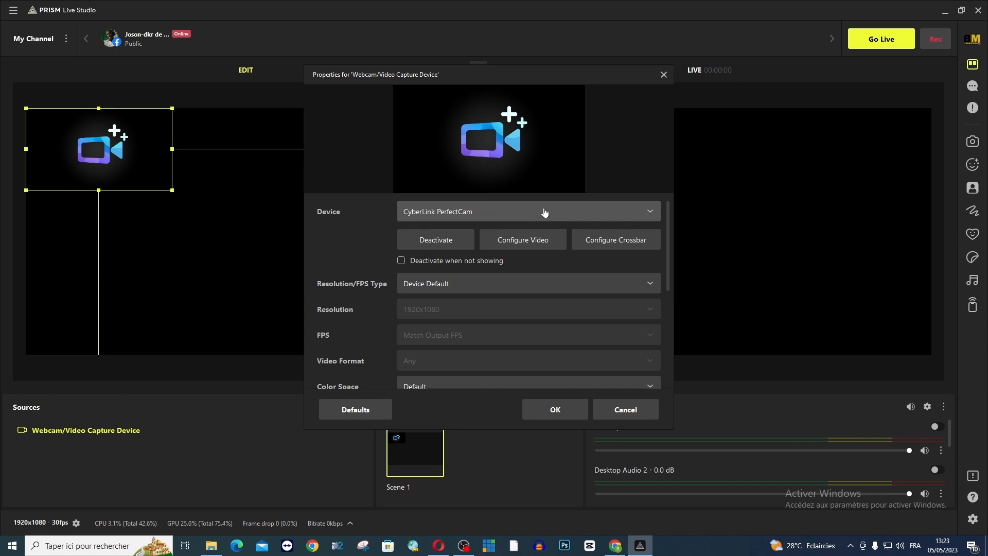
Step: Set the webcam source's device to the second Microsoft LifeCam Studio(TM) camera, keep the other capture settings, and accept the properties
left_click(543, 212)
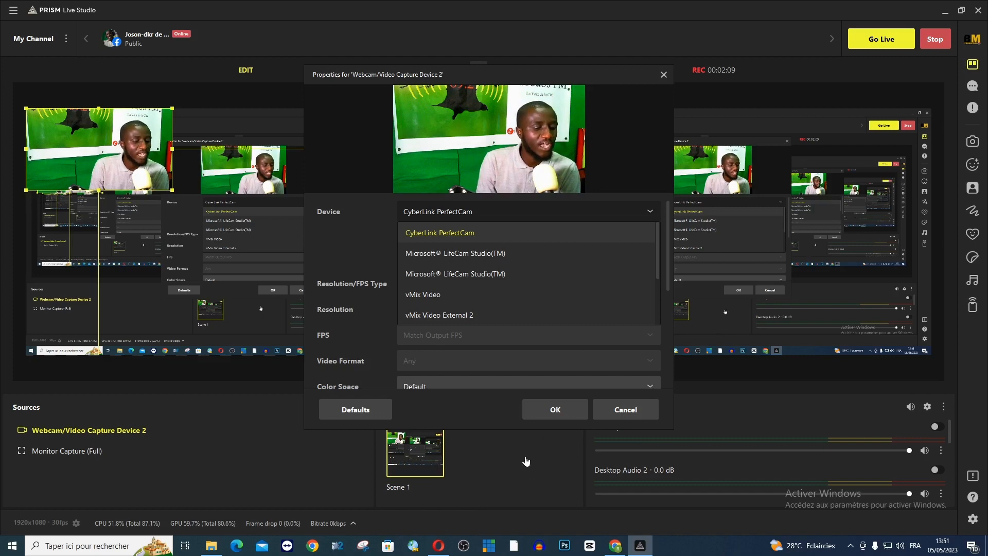
left_click(354, 217)
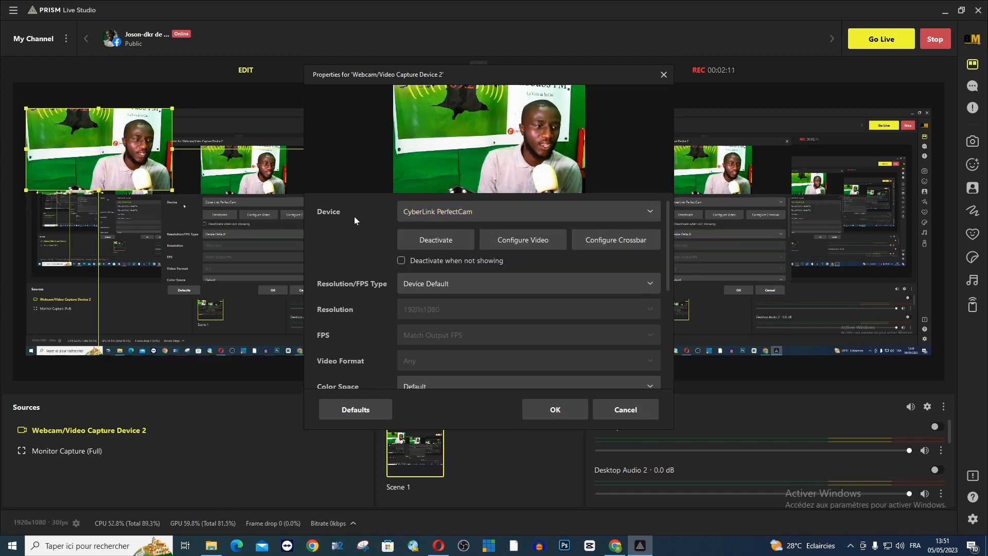
left_click_drag(476, 76, 636, 26)
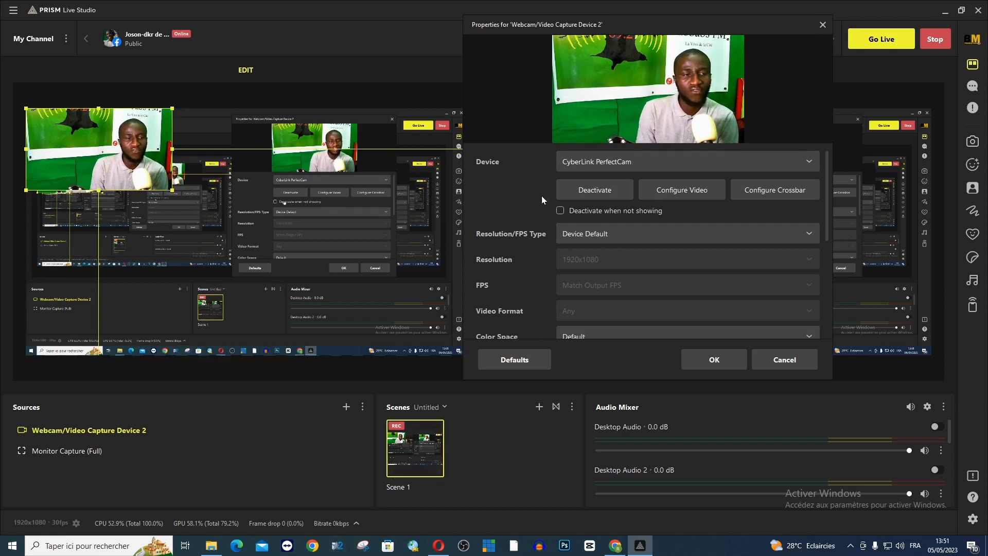
left_click(727, 166)
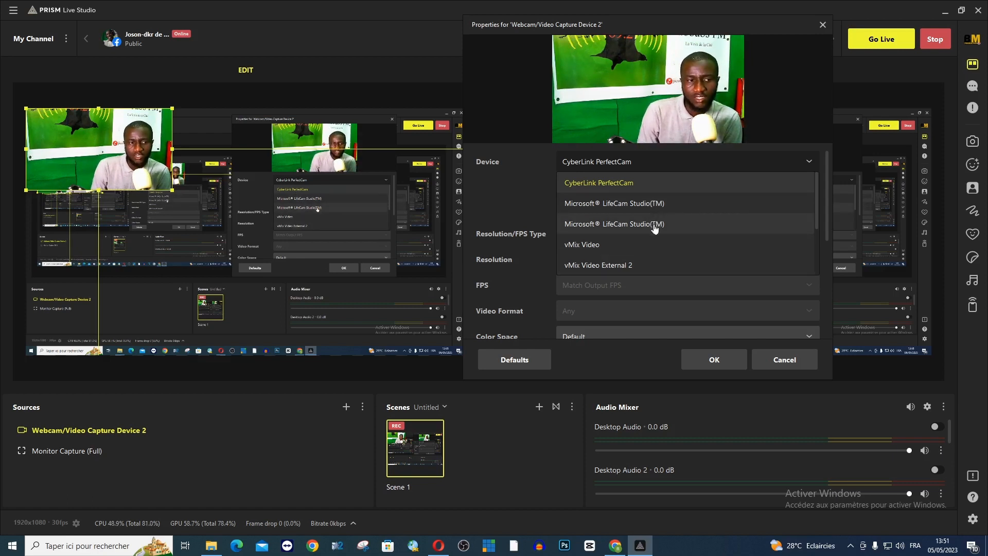
left_click(638, 184)
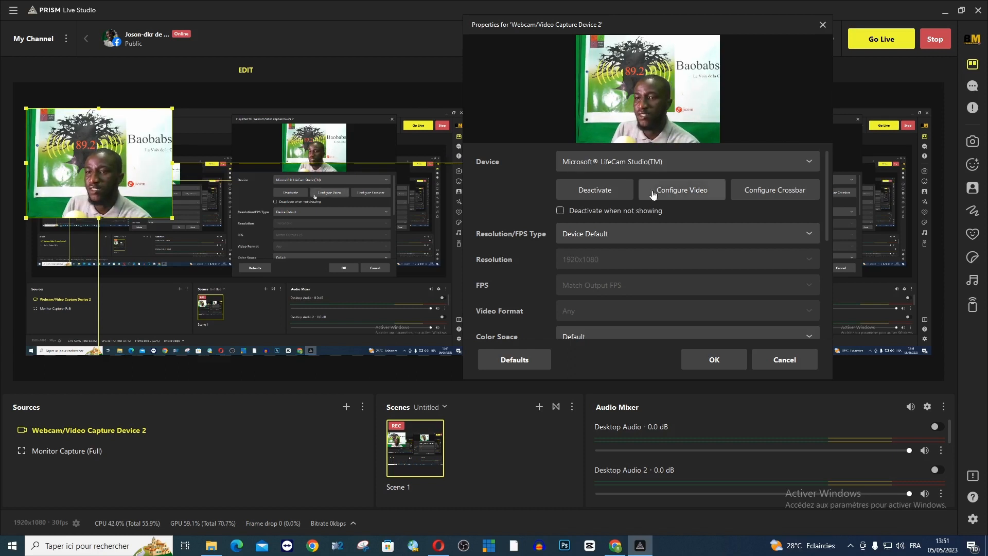
left_click(668, 161)
left_click(643, 222)
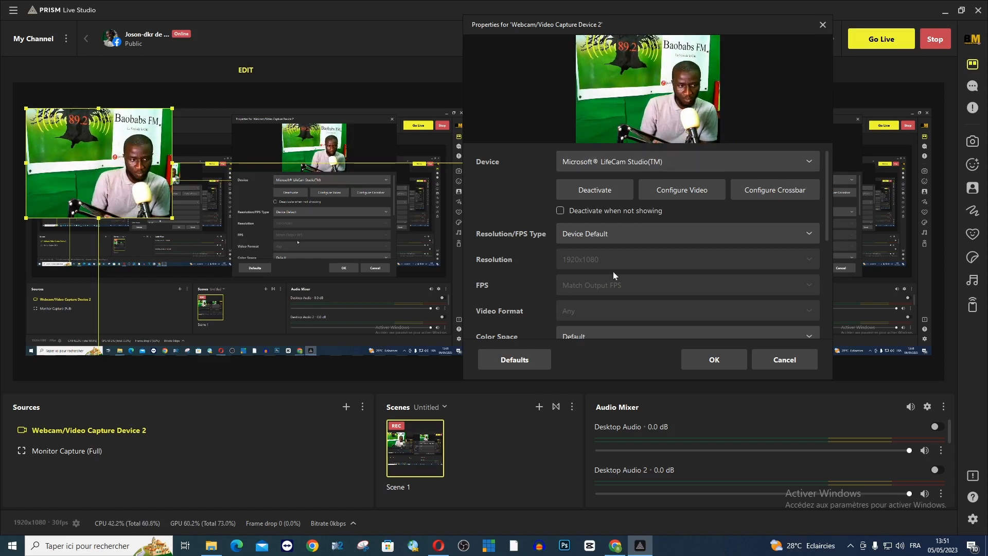
scroll(688, 240, "down", 5)
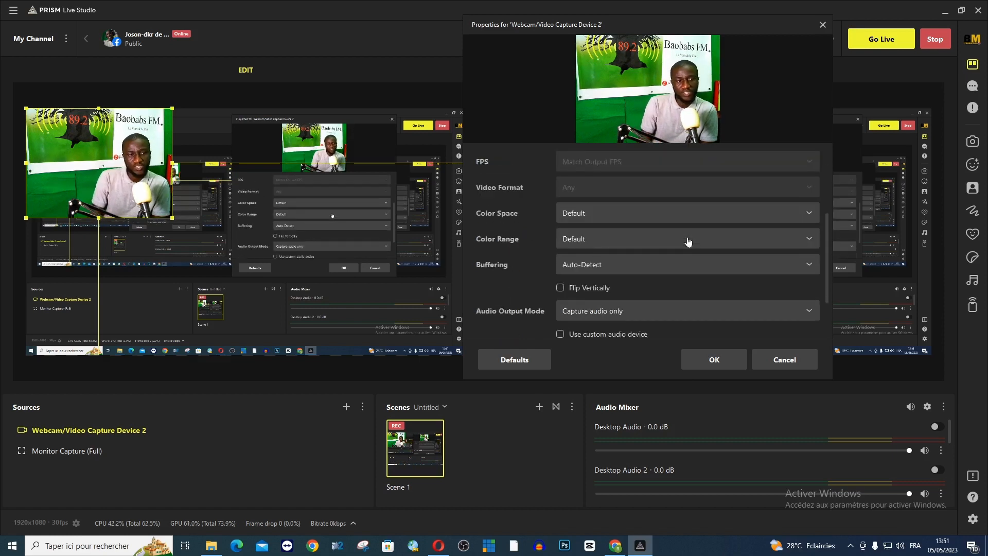
scroll(687, 241, "up", 5)
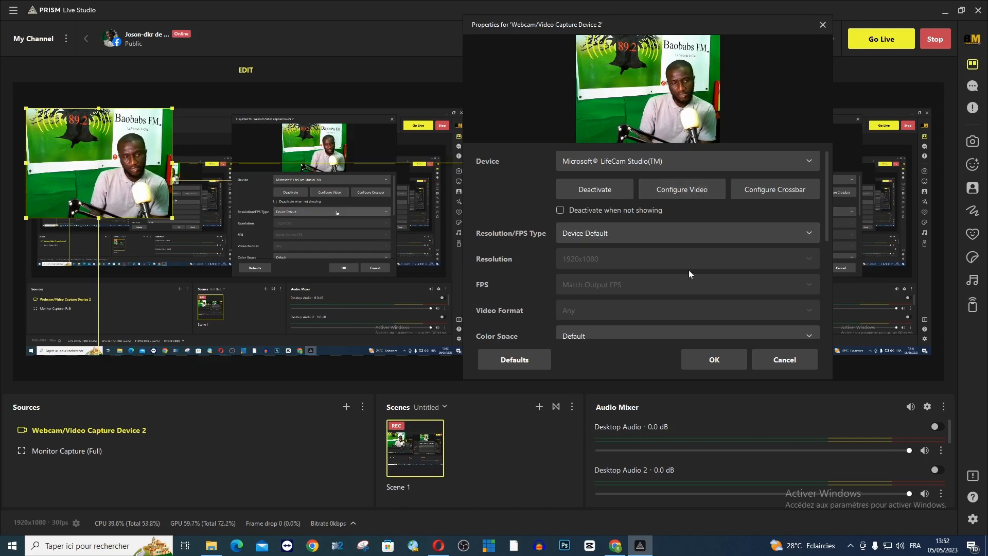
left_click(713, 363)
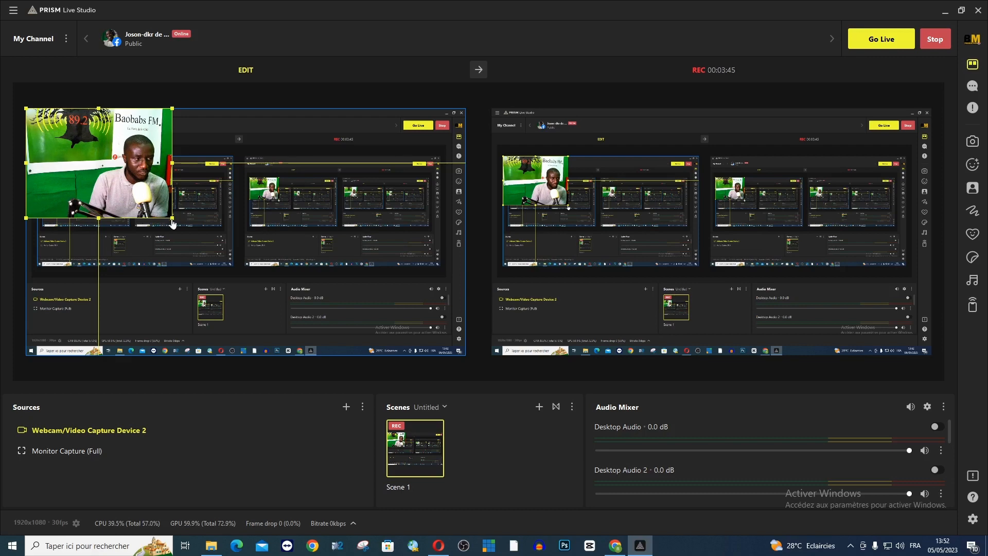
Step: Enlarge the webcam picture over the monitor capture until it spans the full width of the edit canvas
left_click_drag(173, 222, 359, 353)
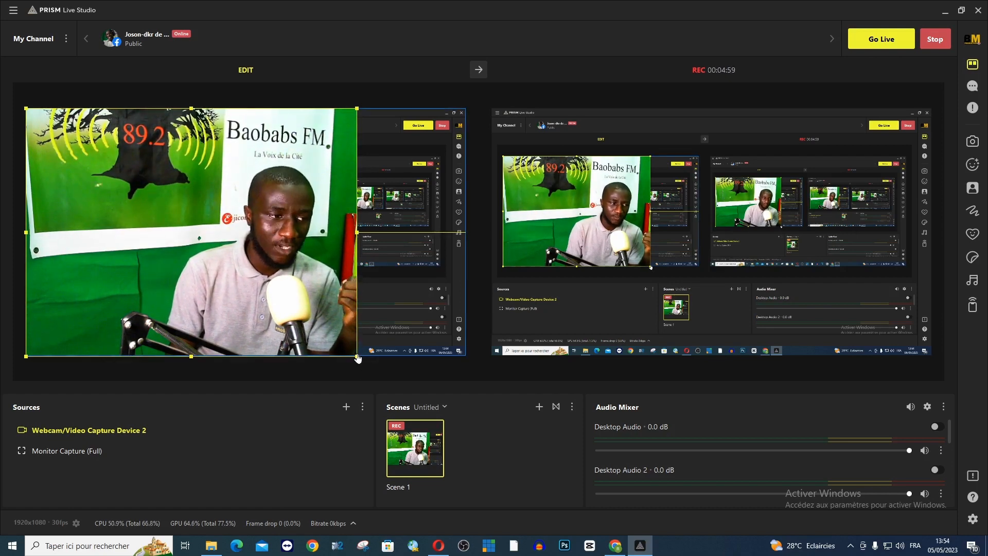
mouse_move(362, 359)
left_mouse_down()
mouse_move(373, 374)
mouse_move(349, 349)
mouse_move(387, 381)
mouse_move(357, 357)
left_mouse_up()
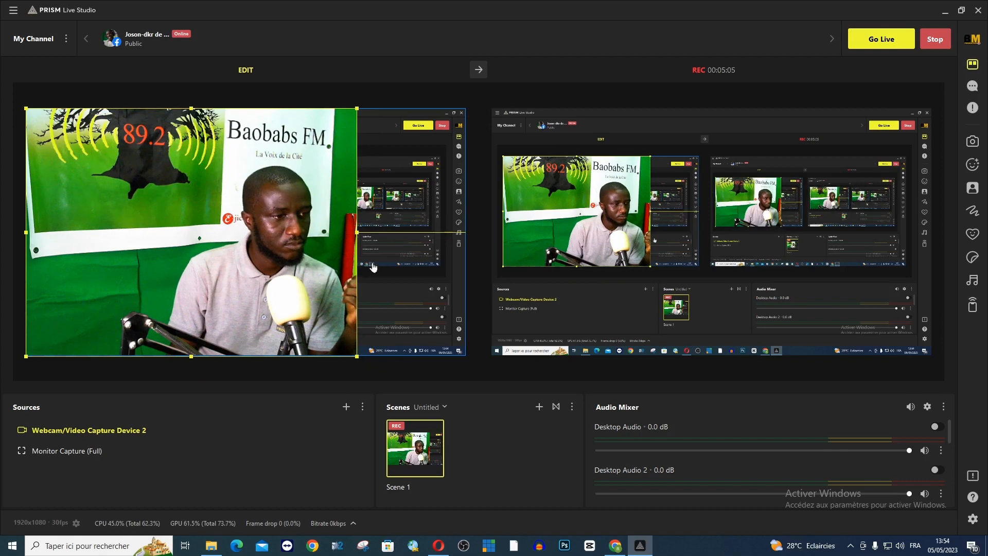
left_click_drag(357, 109, 428, 89)
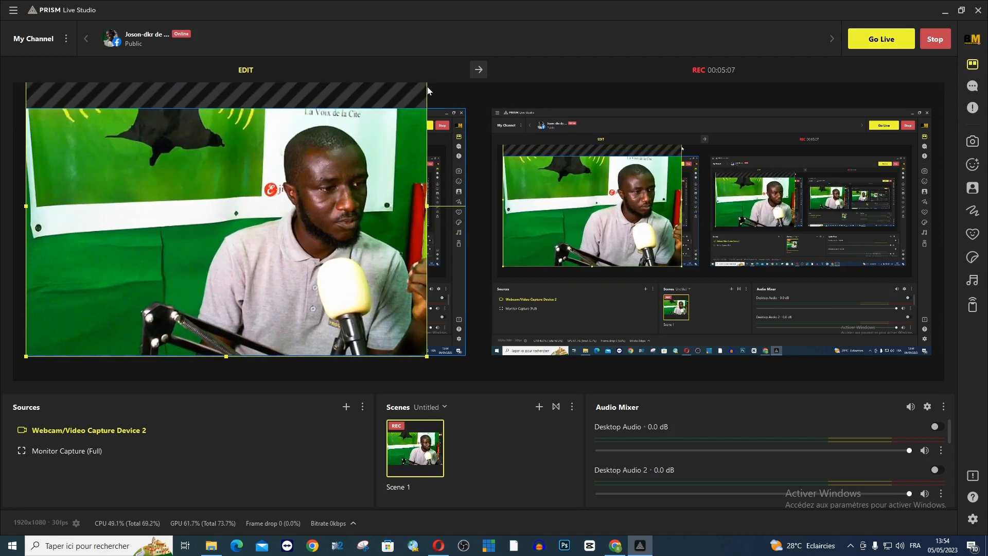
left_click_drag(391, 166, 430, 169)
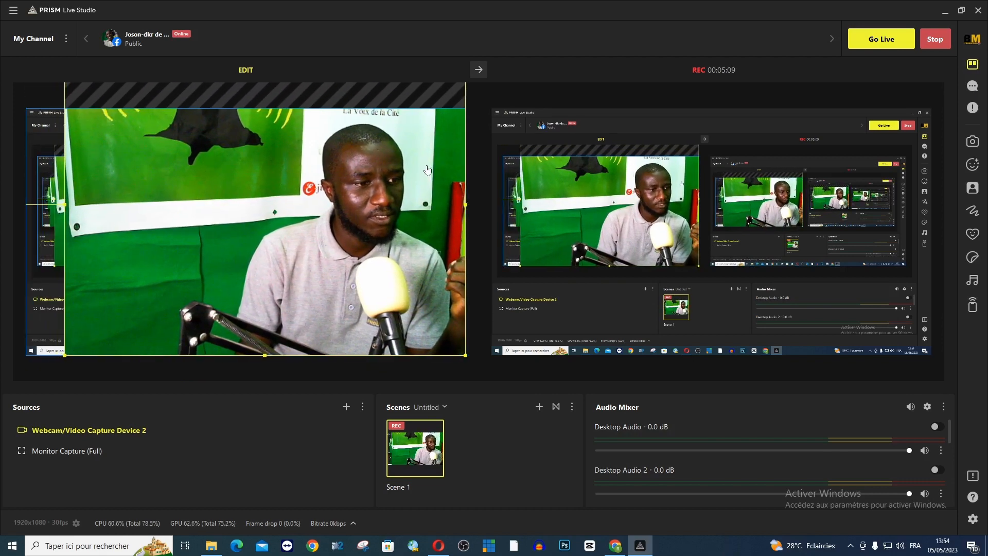
left_click_drag(66, 207, 31, 224)
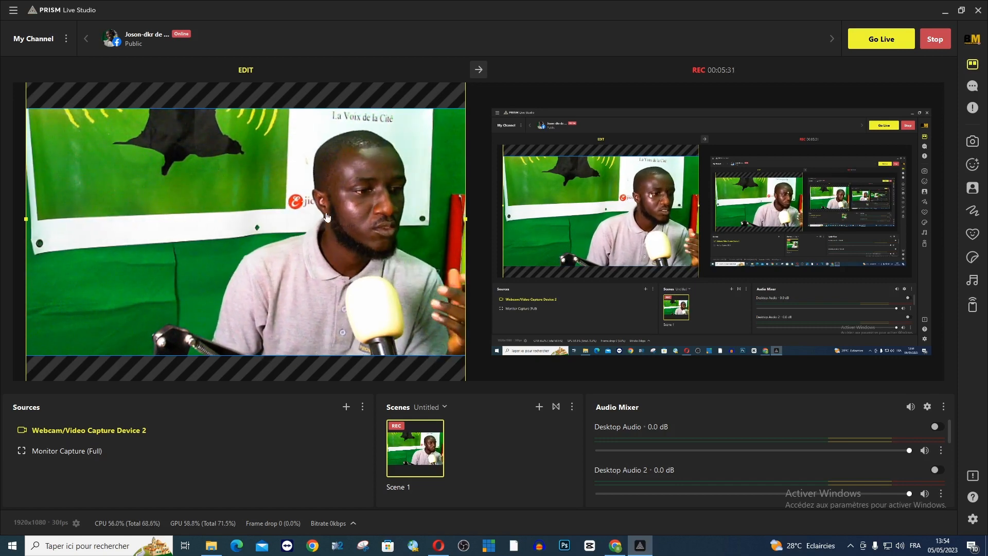
Step: Shrink the webcam picture, place it against the right edge of the edit canvas, and fit it to the full canvas height
left_click_drag(440, 329, 427, 393)
left_click_drag(451, 118, 345, 193)
left_click_drag(286, 261, 367, 184)
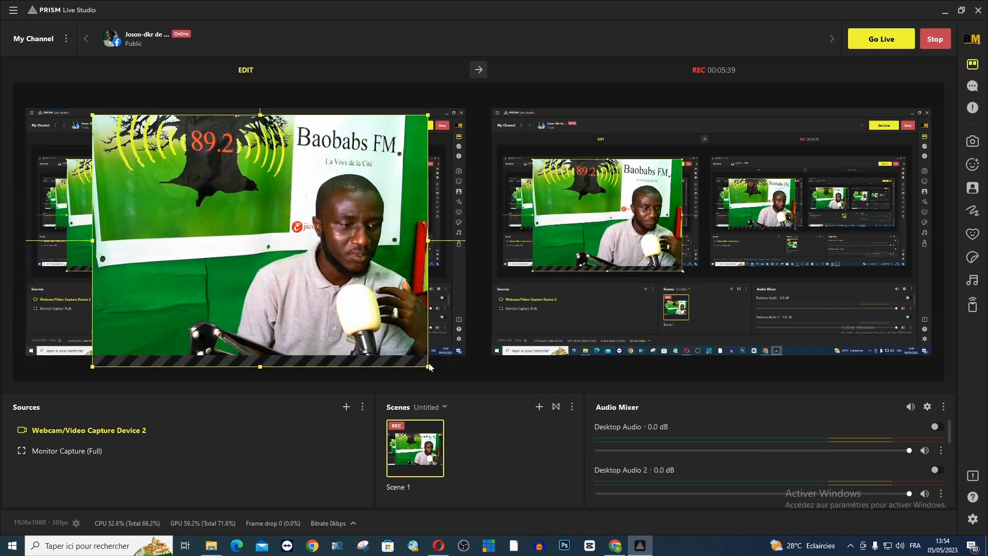
left_click_drag(428, 368, 415, 356)
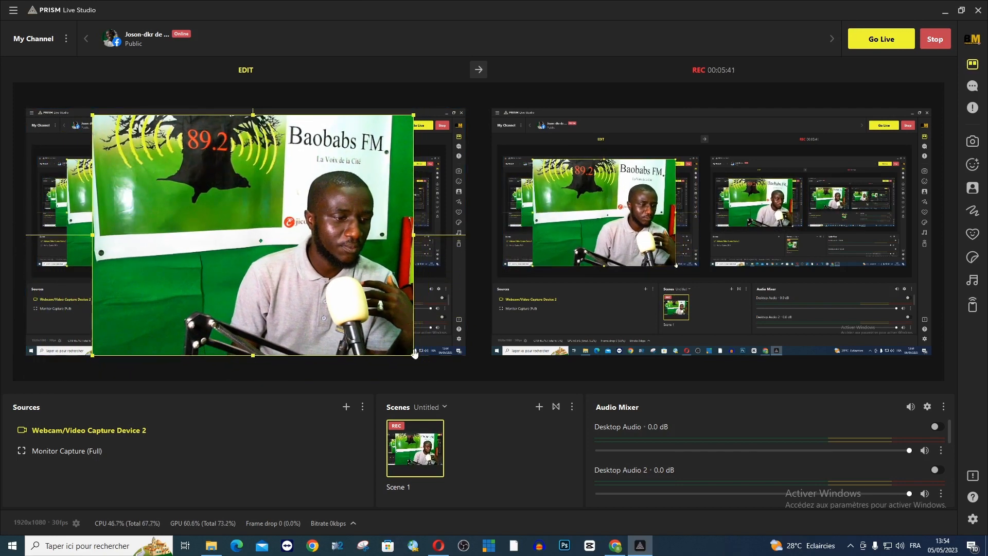
left_click_drag(387, 316, 427, 303)
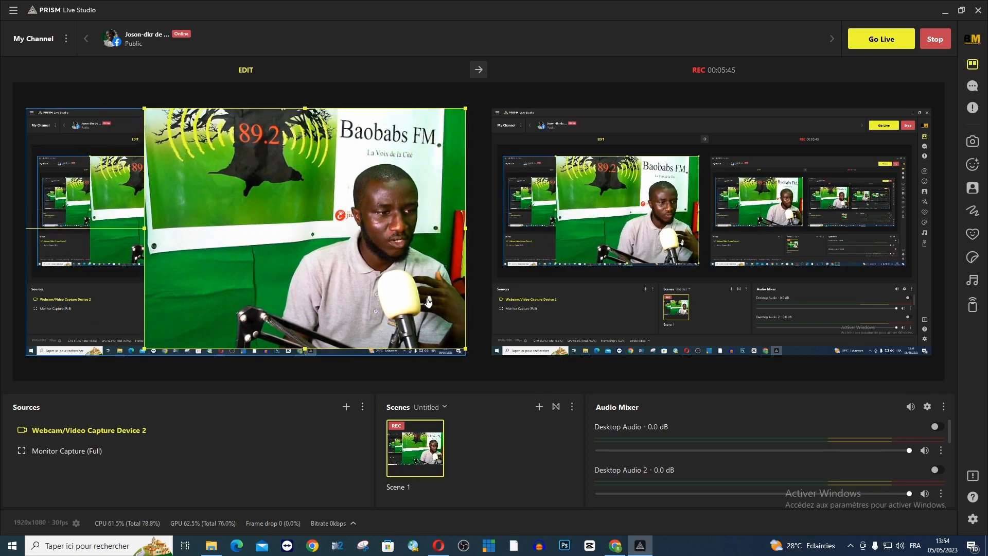
left_click_drag(457, 352, 460, 353)
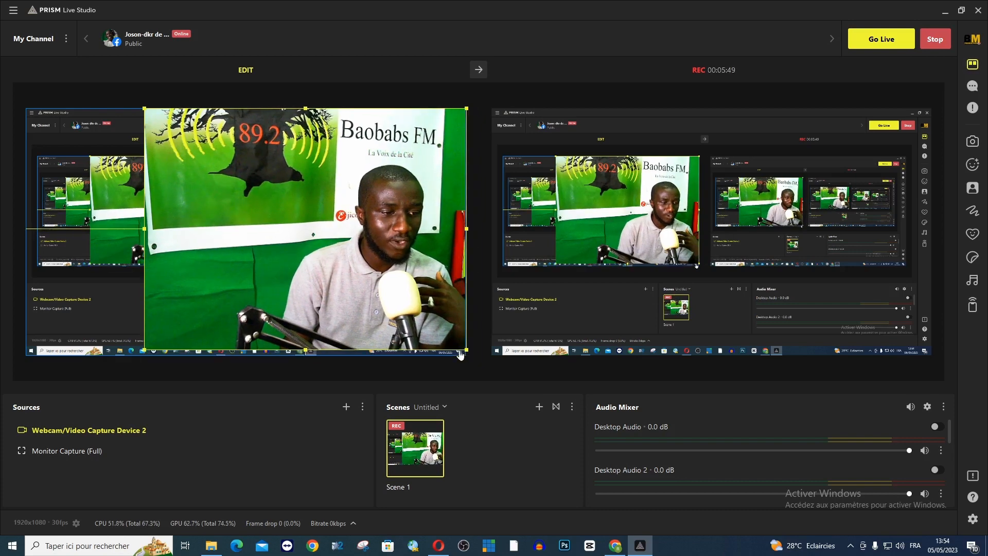
left_click(289, 353)
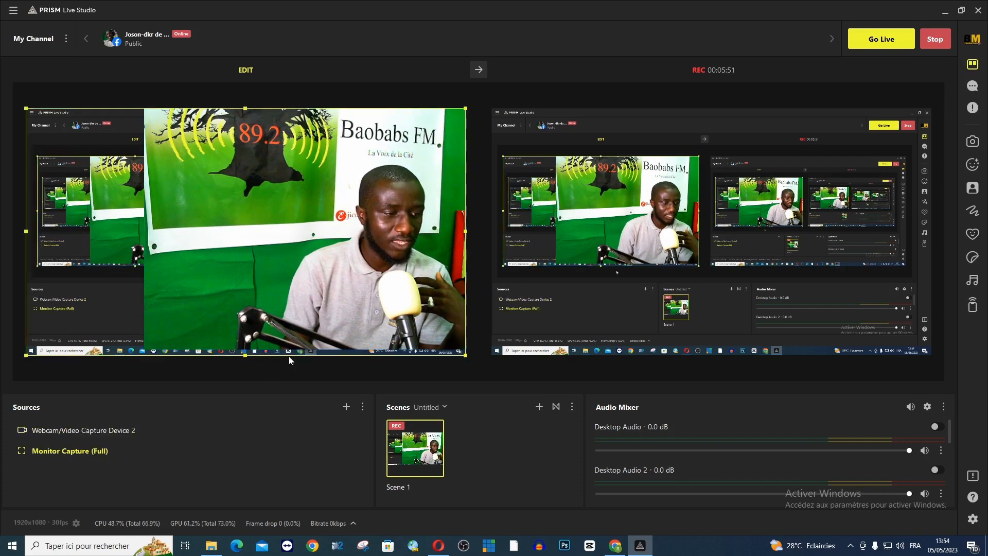
left_click(291, 313)
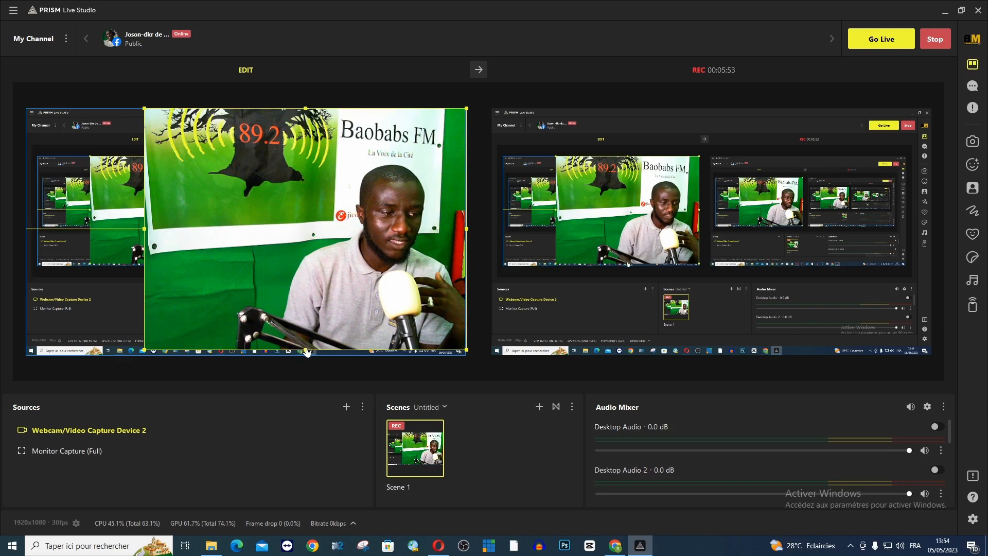
left_click_drag(307, 352, 307, 355)
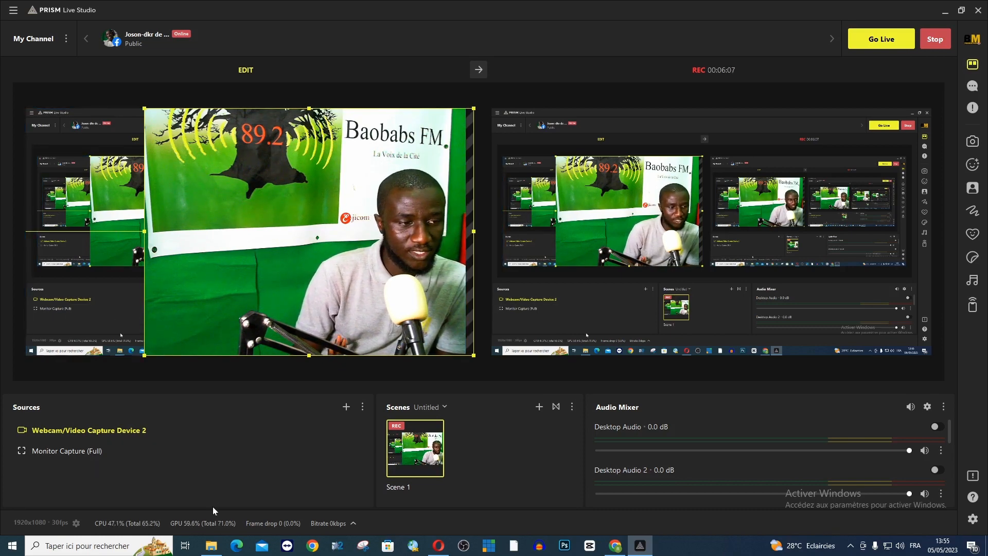
Step: Add a new visible PRISM Chat source to the scene under its default name
left_click(347, 407)
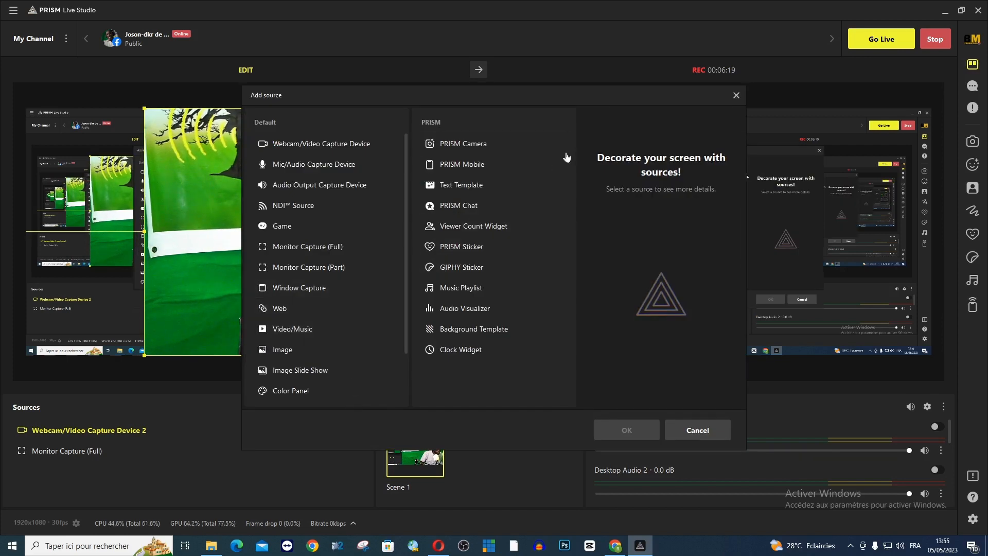
left_click(497, 211)
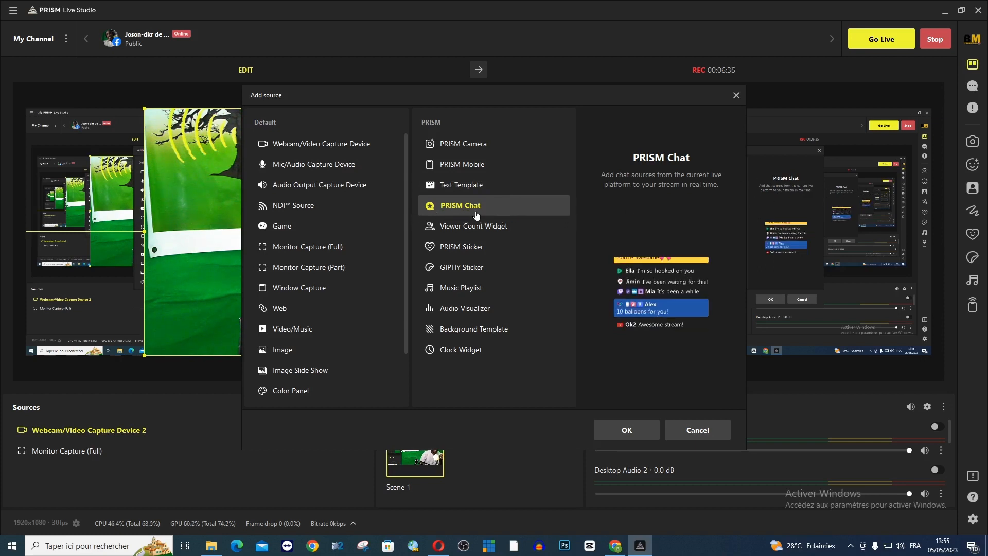
left_click(487, 187)
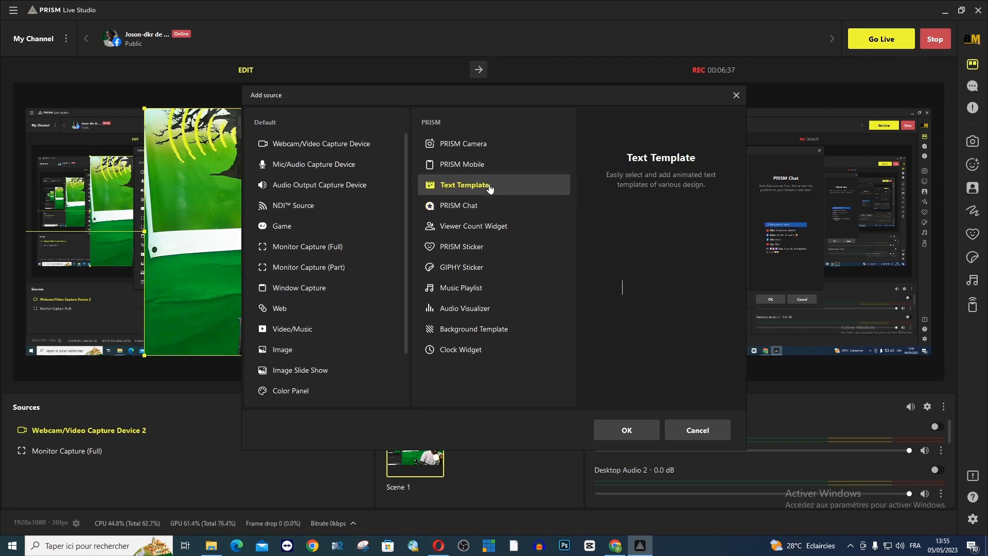
left_click(495, 206)
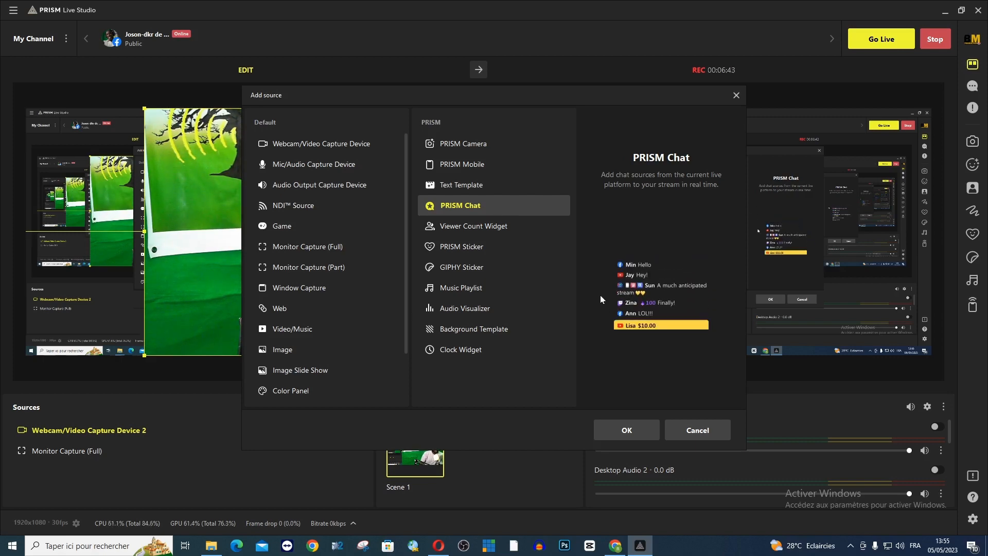
left_click(619, 431)
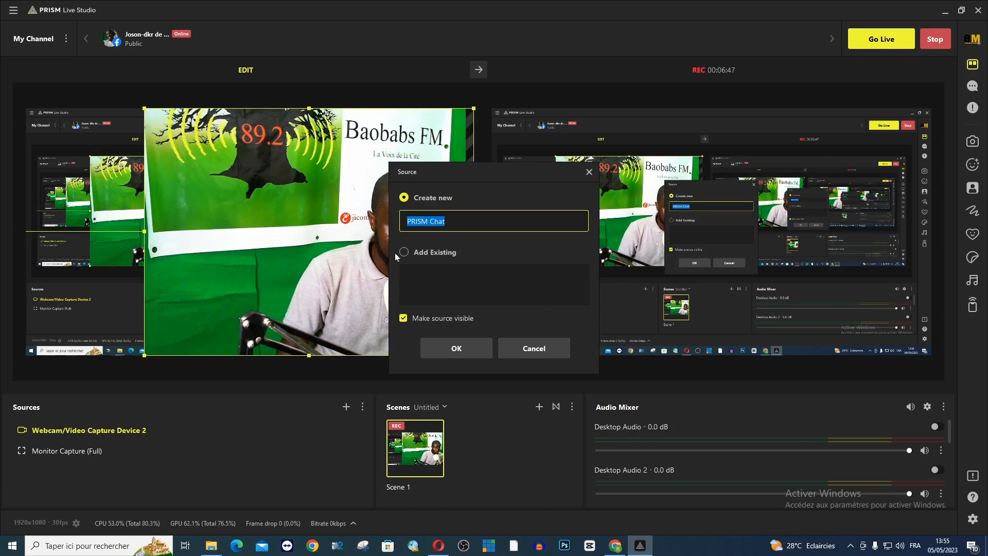
left_click(404, 253)
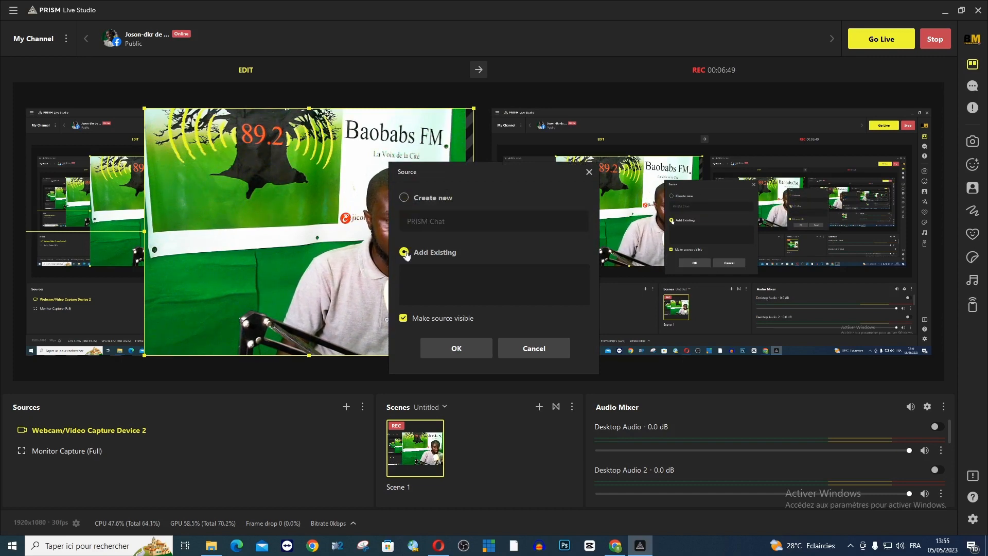
left_click(404, 198)
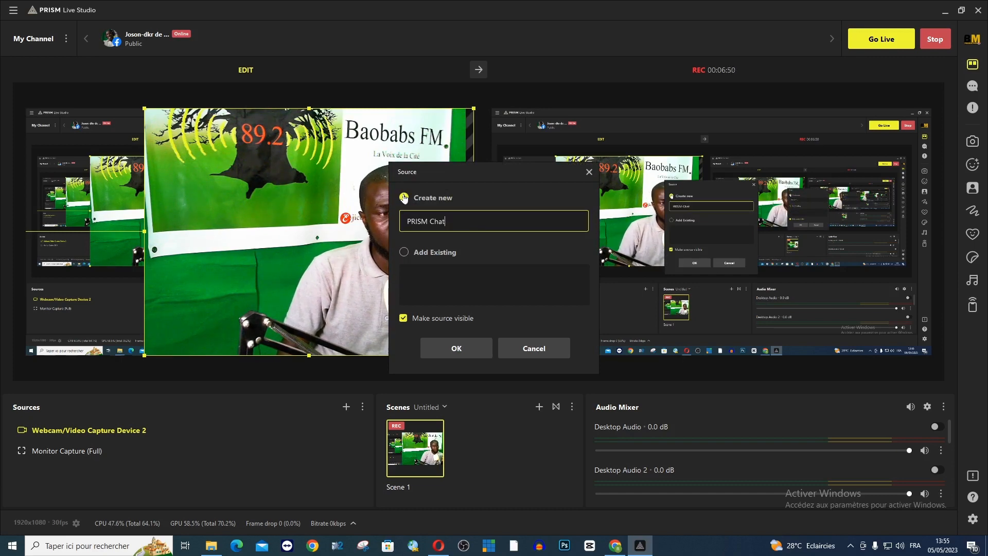
left_click(456, 348)
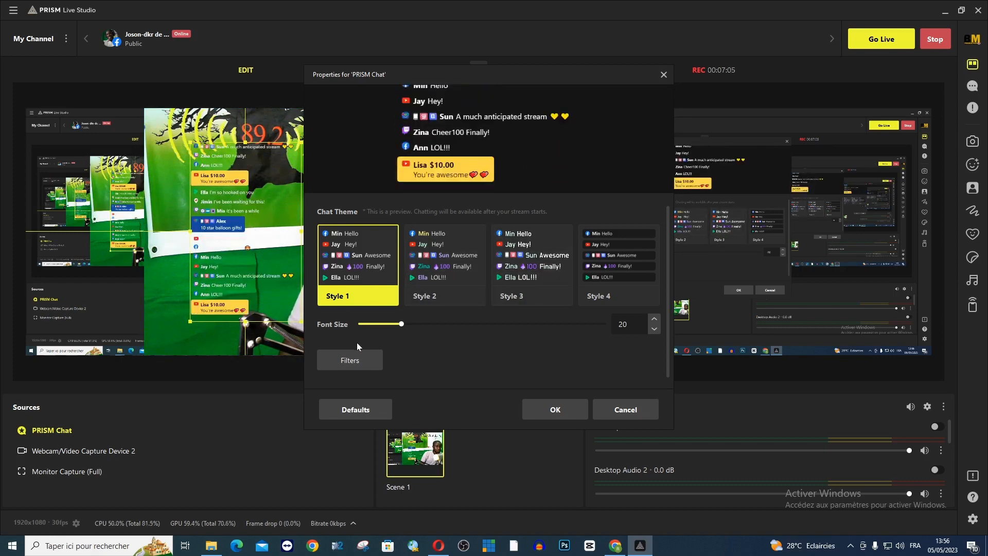
Step: Set the chat font size to 24, preview Styles 2 to 4, return to the Style 1 theme, and accept the properties
left_click_drag(402, 329, 466, 327)
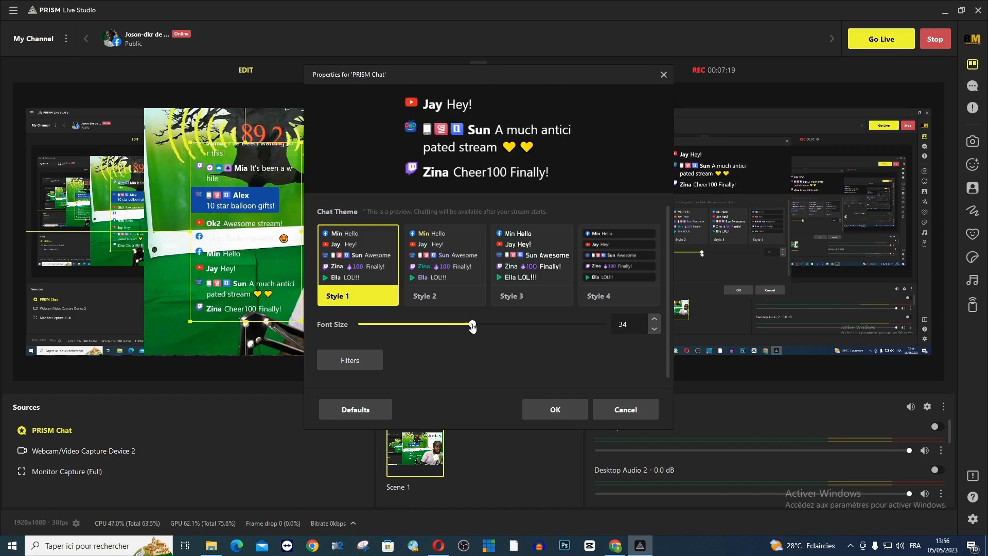
left_click_drag(472, 326, 382, 342)
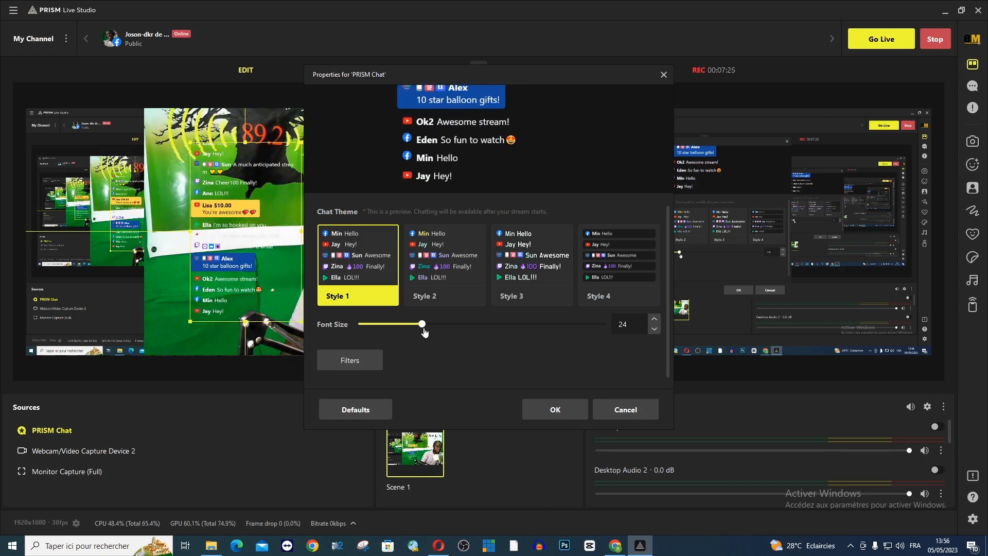
left_click(460, 295)
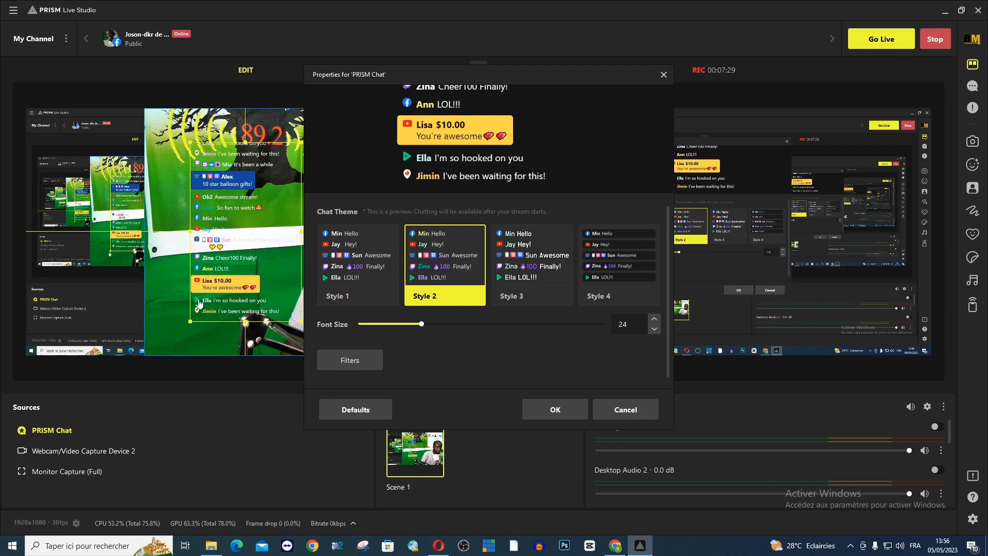
left_click(551, 277)
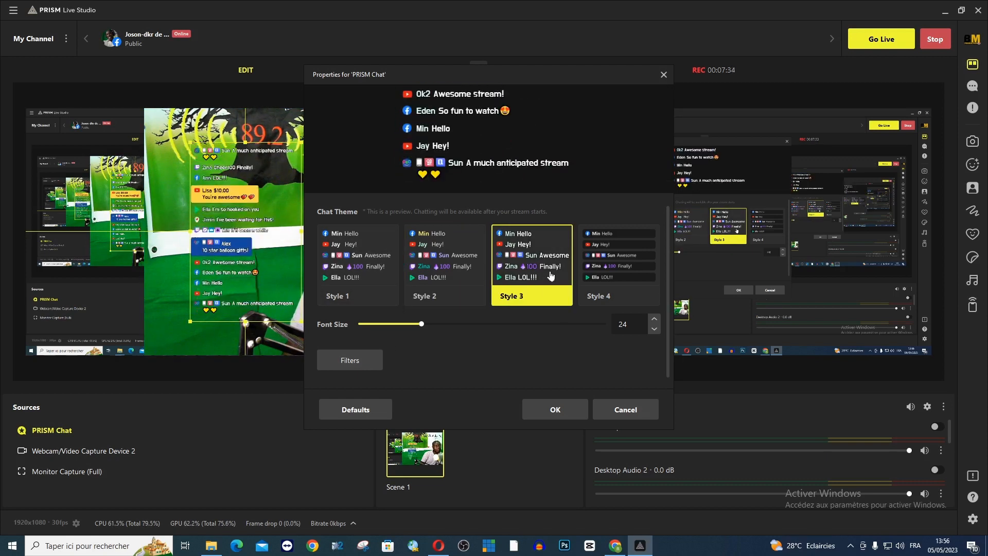
left_click(608, 260)
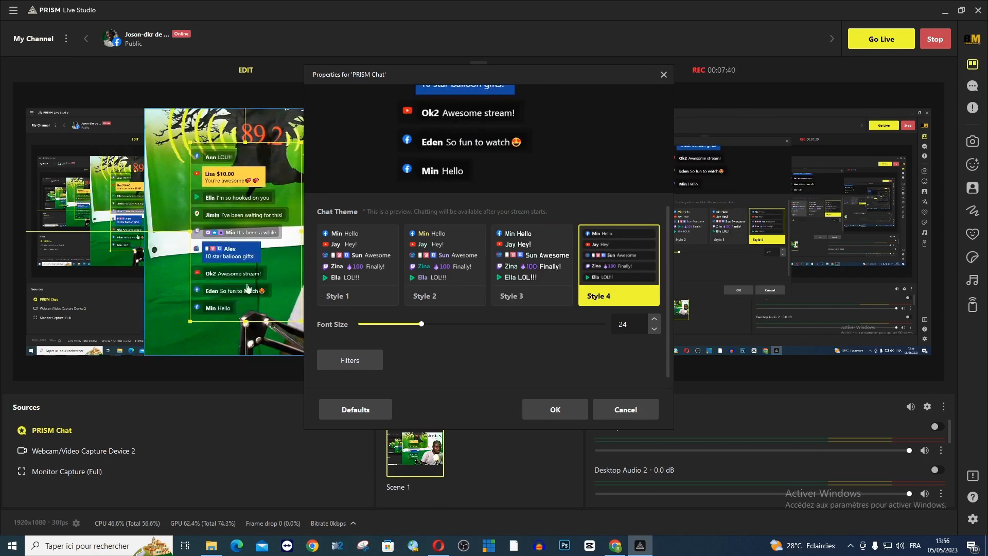
left_click(358, 262)
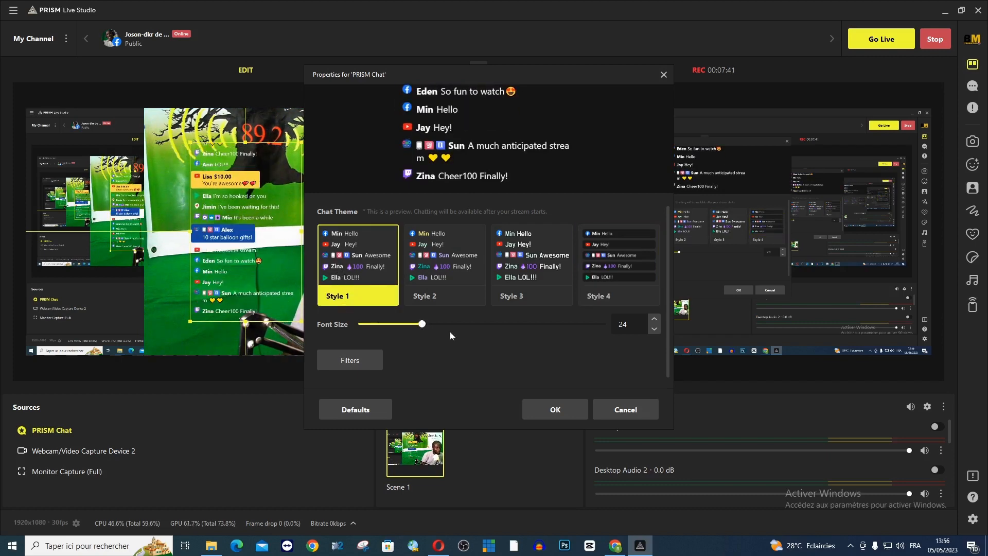
left_click(548, 410)
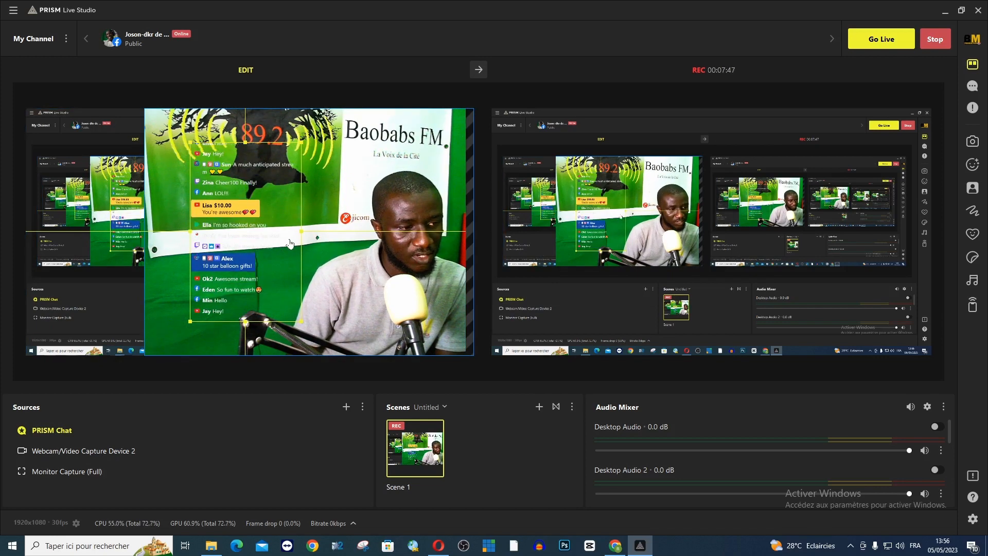
Step: Try the chat overlay at several spots on the edit canvas and place it against the left edge, beside the webcam picture
left_click_drag(290, 243, 134, 265)
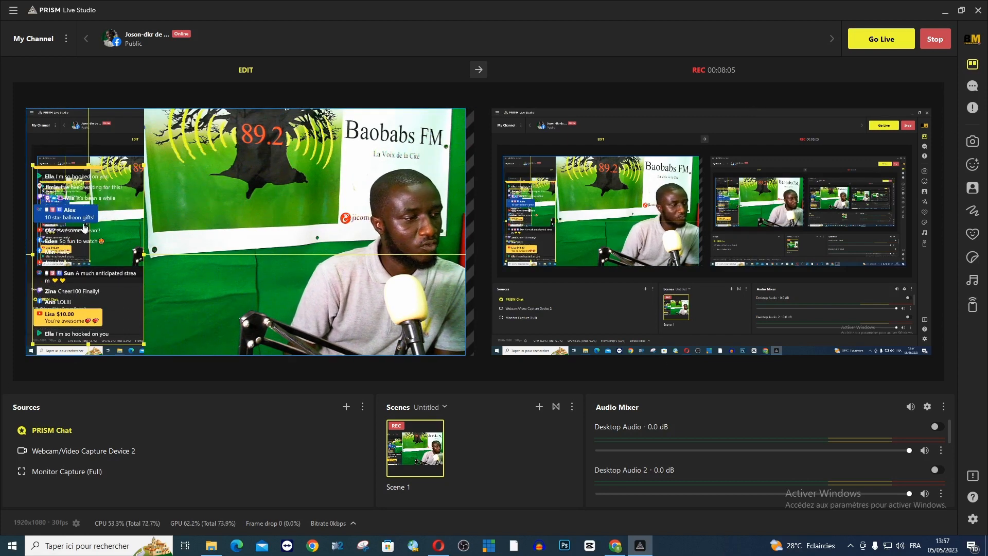
left_click_drag(85, 227, 236, 238)
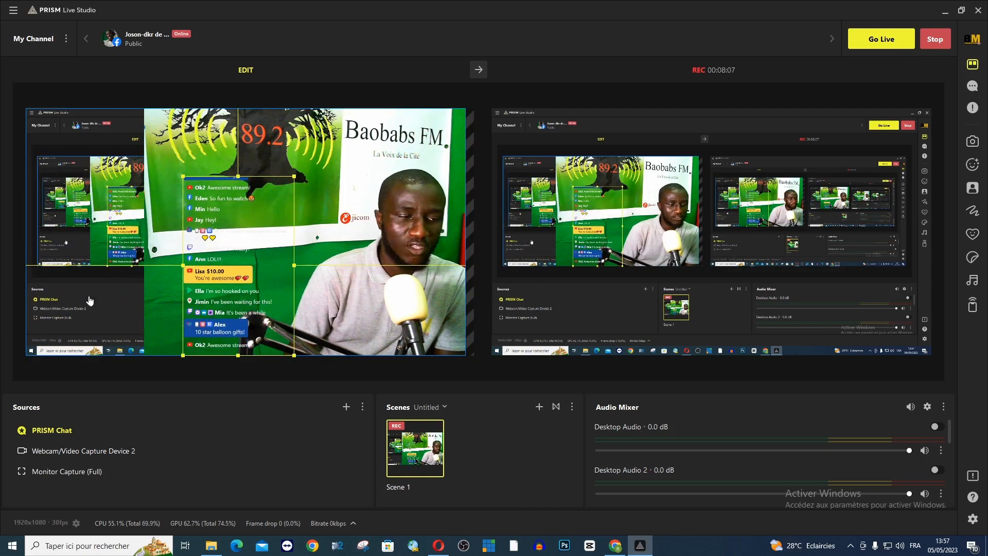
left_click_drag(237, 301, 207, 297)
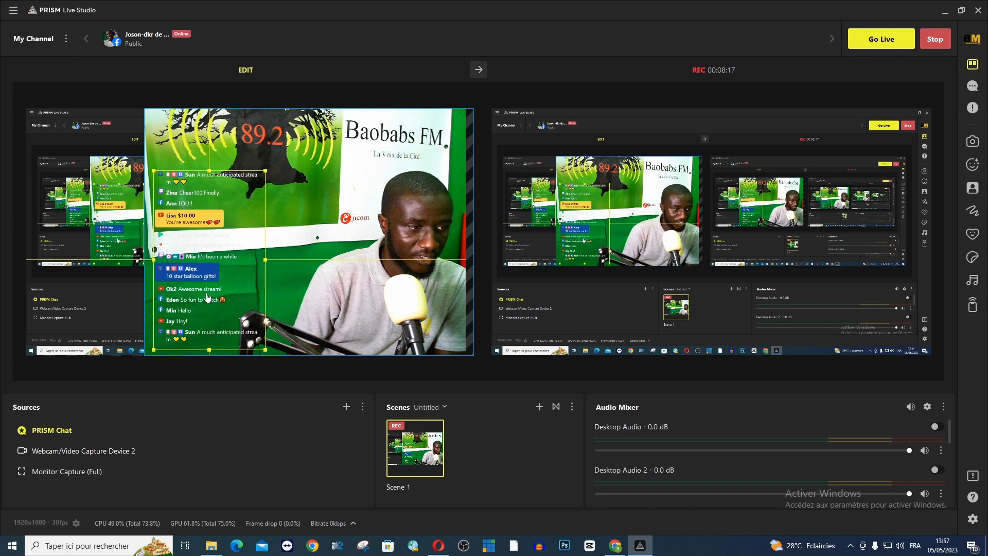
left_click_drag(206, 297, 83, 290)
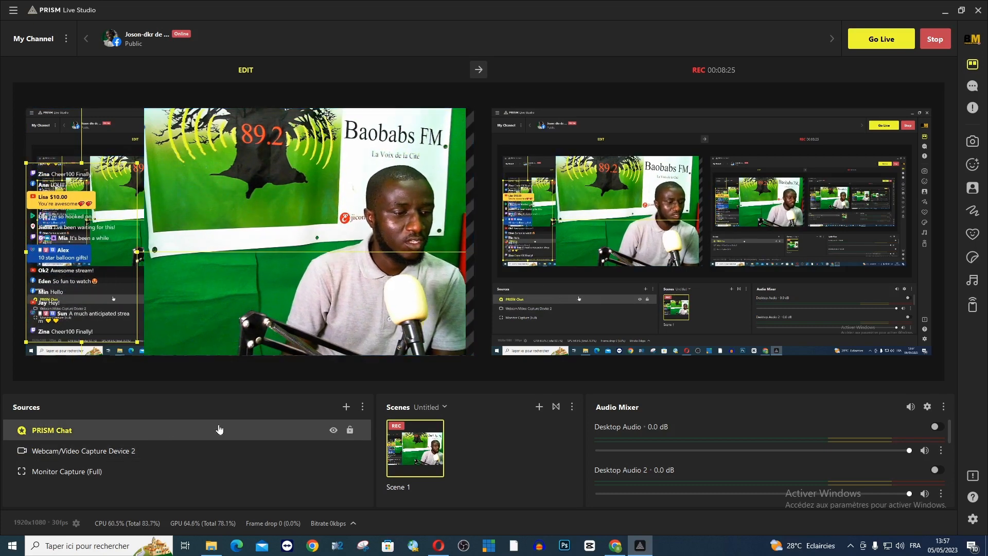
Step: Hide and show again the PRISM Chat source, and do the same with the Webcam/Video Capture Device 2 source
left_click(333, 430)
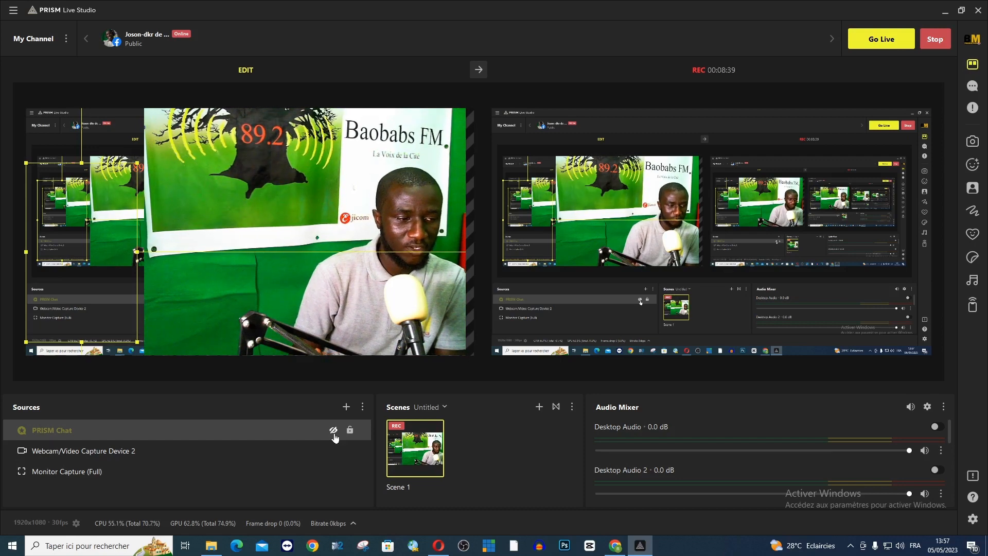
left_click(333, 431)
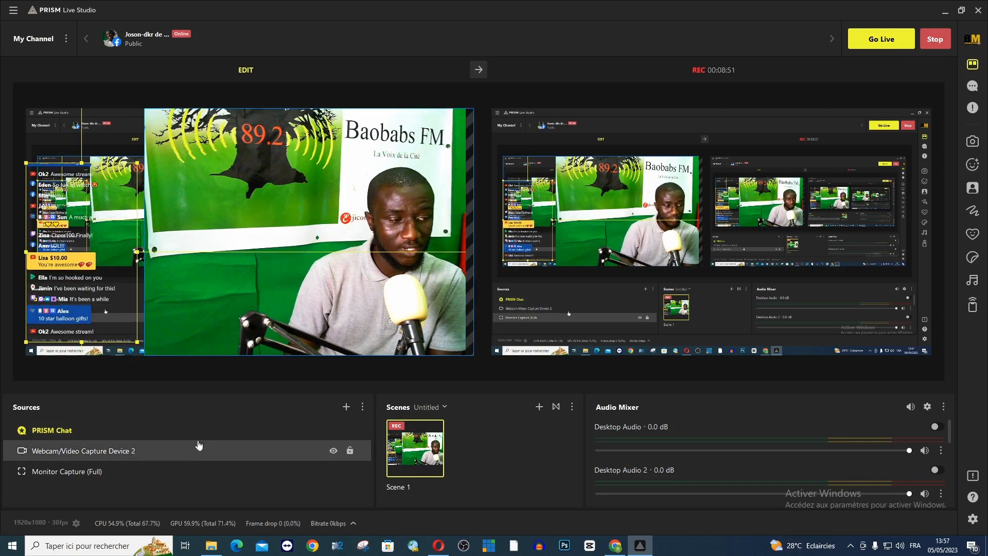
left_click(333, 451)
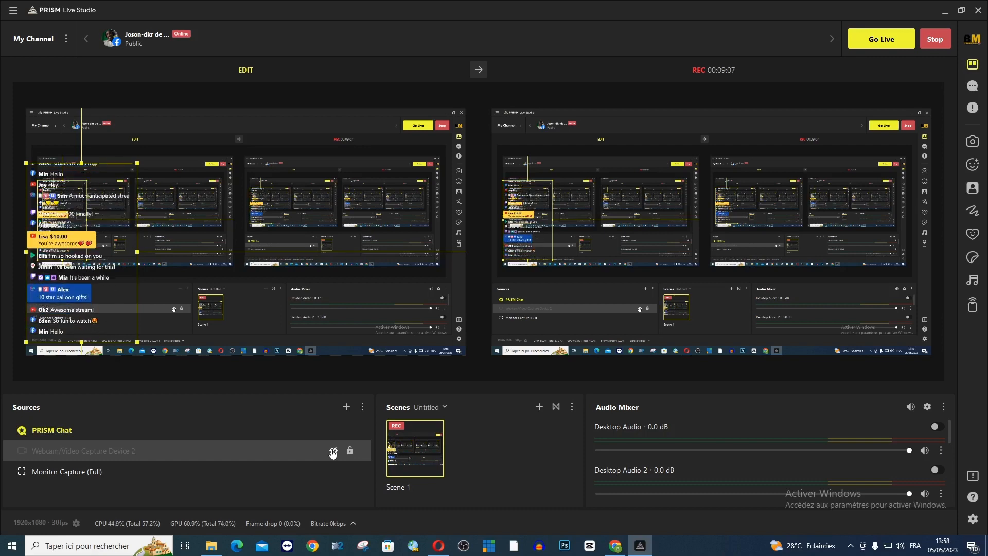
left_click(333, 452)
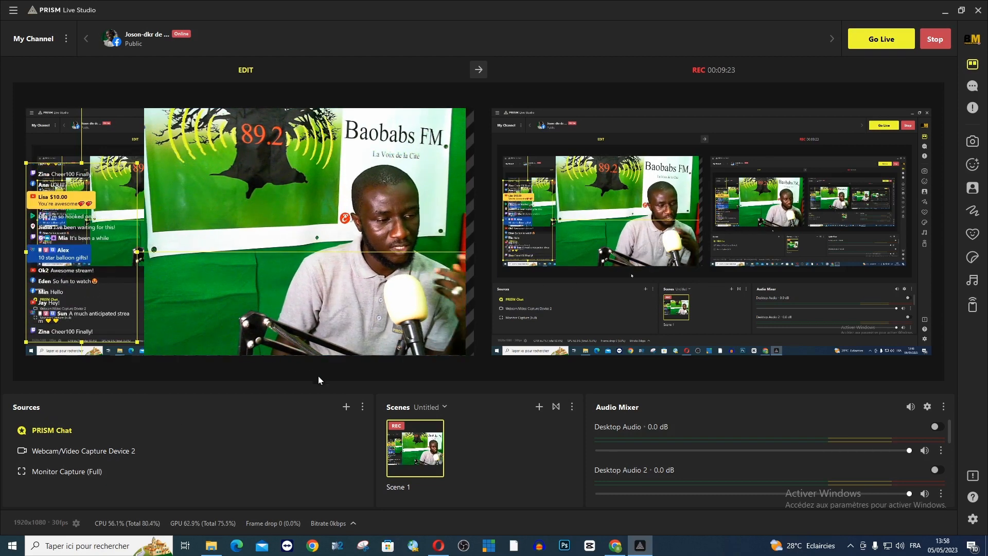
Step: Add a new visible webcam source to the scene named "Webcam/Video Capture Device TOU 3"
left_click(346, 407)
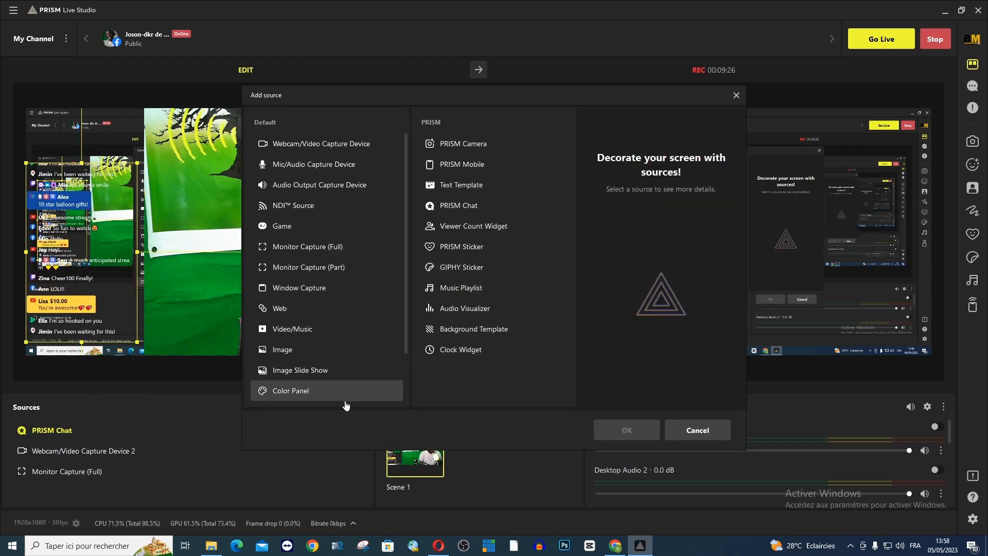
left_click(295, 149)
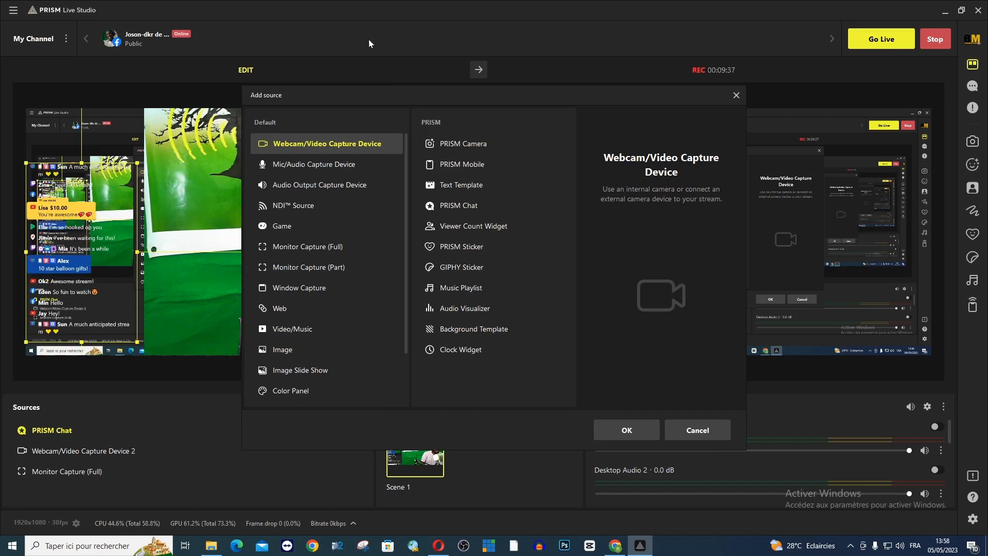
left_click_drag(400, 97, 578, 86)
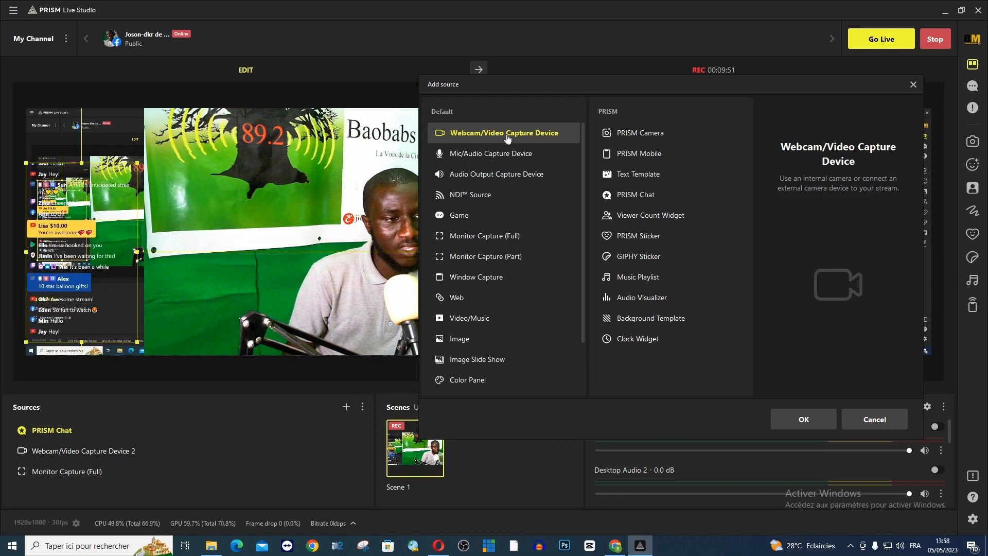
left_click(803, 418)
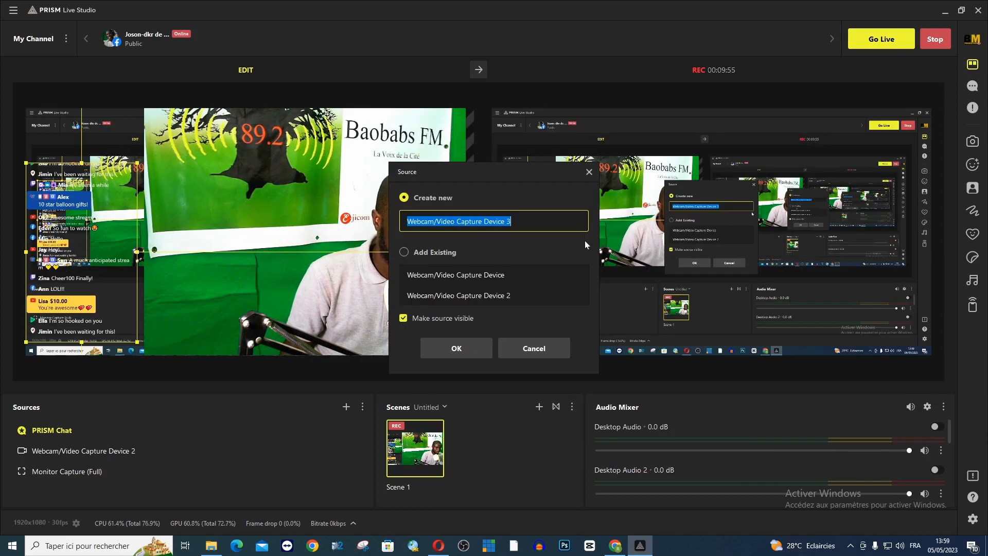
left_click(530, 221)
key("BackSpace")
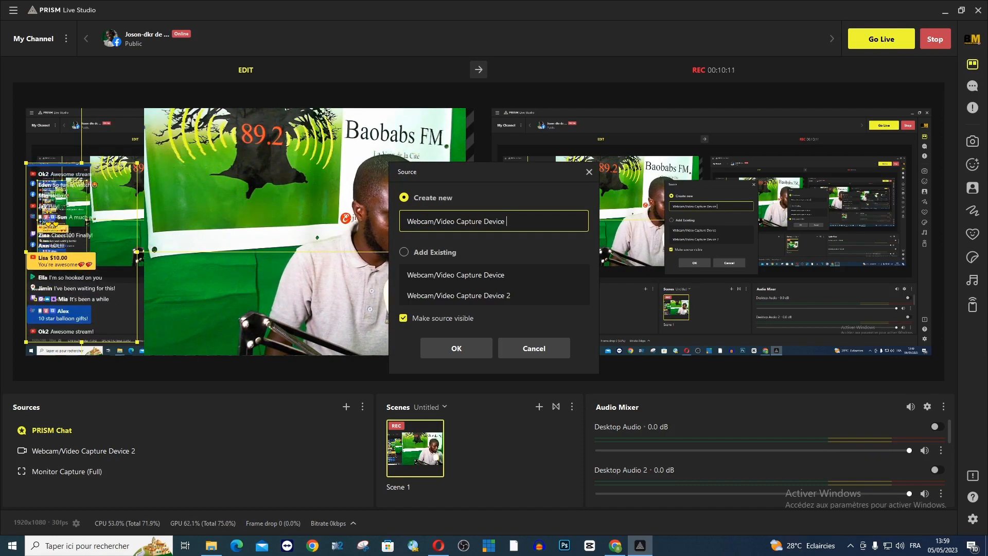
type("TO")
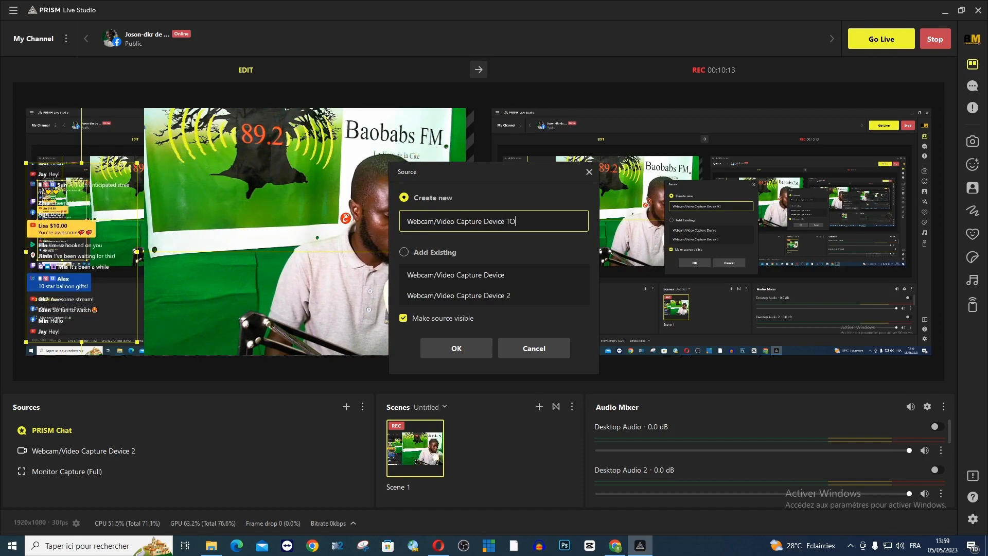
type("U 3")
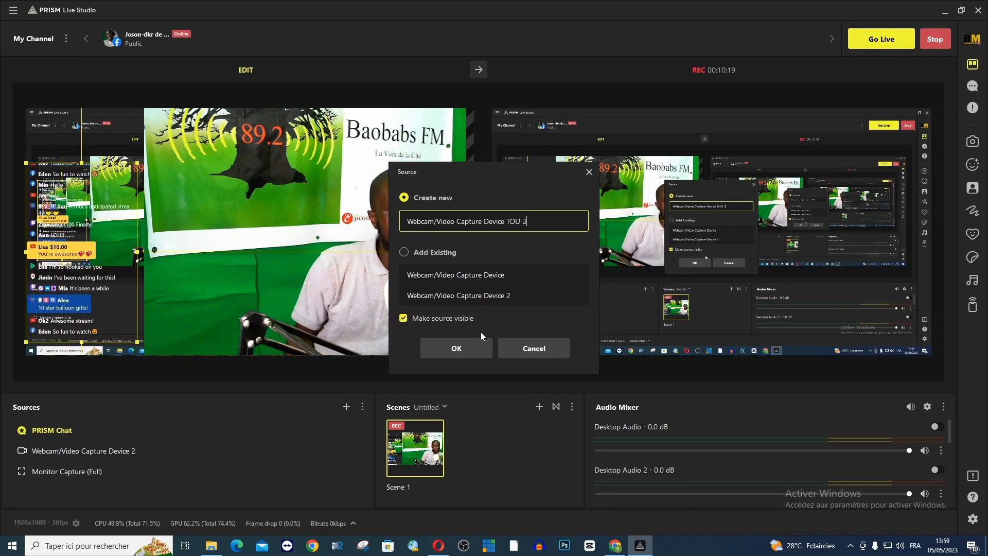
left_click_drag(501, 178, 577, 178)
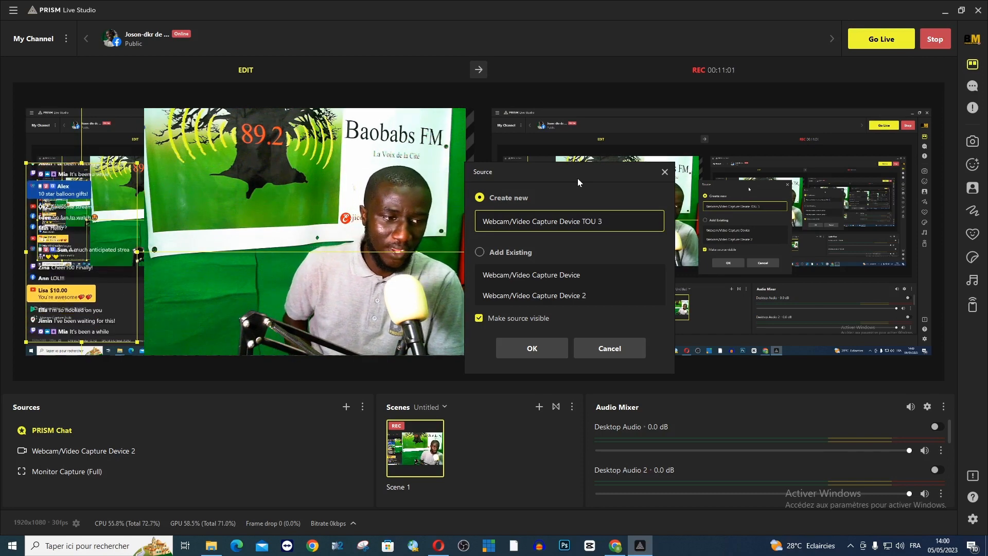
left_click(529, 350)
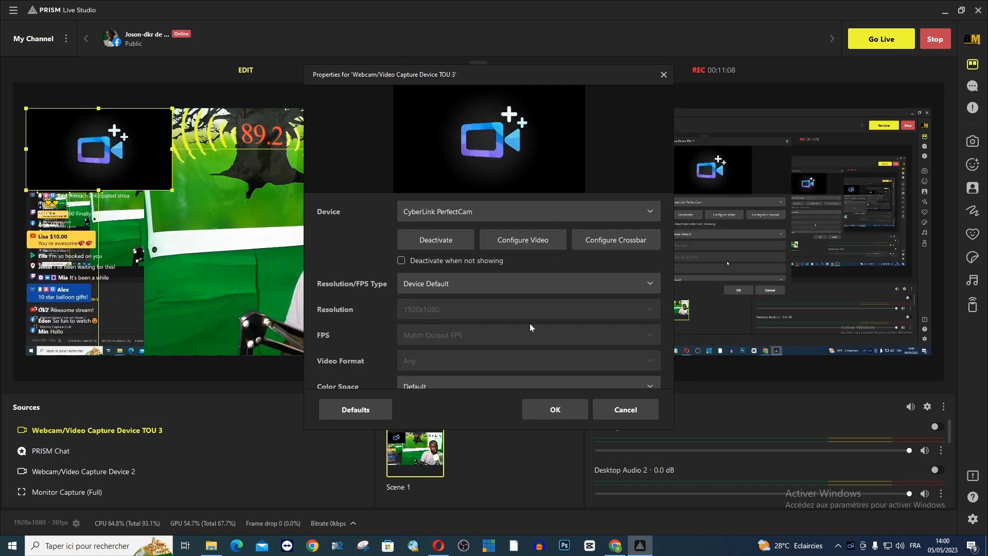
Step: Set the new webcam source's device to the first Microsoft LifeCam Studio(TM) camera, keep the other capture settings, and accept the properties
left_click(531, 241)
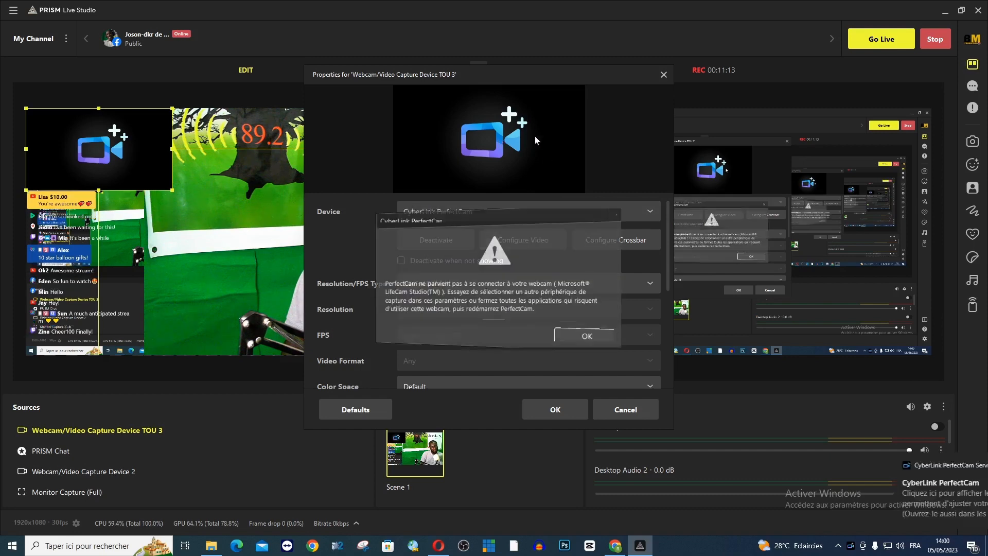
left_click(611, 218)
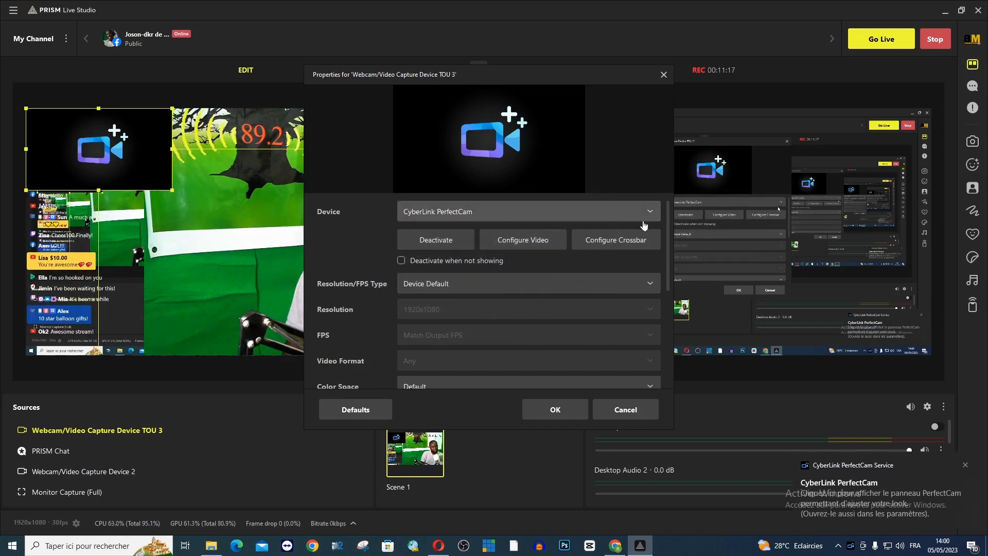
left_click(642, 218)
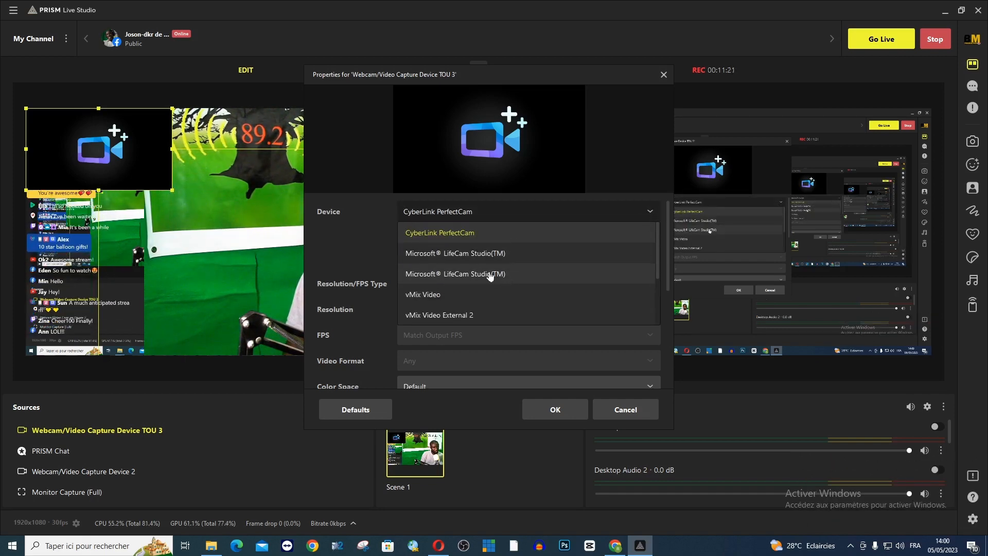
left_click_drag(464, 75, 659, 73)
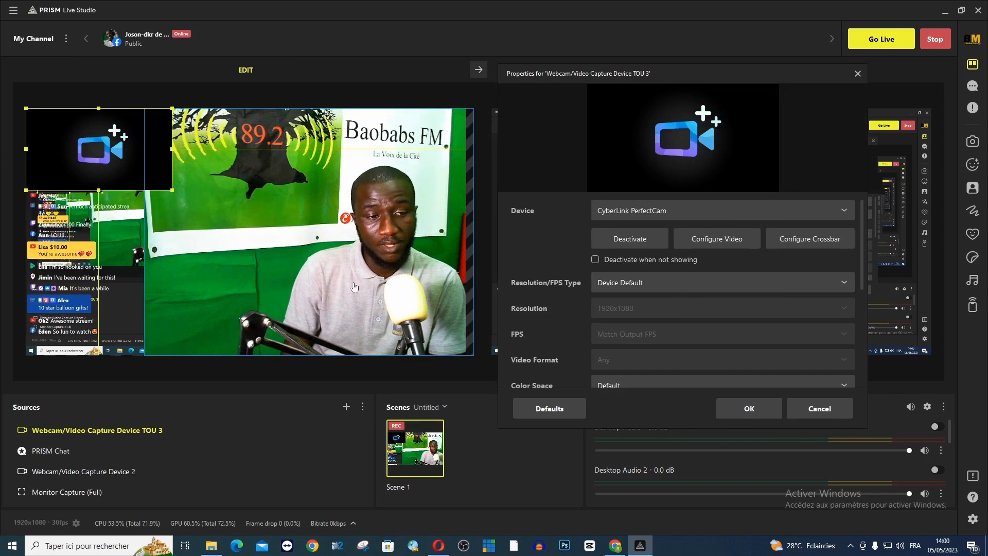
left_click(659, 211)
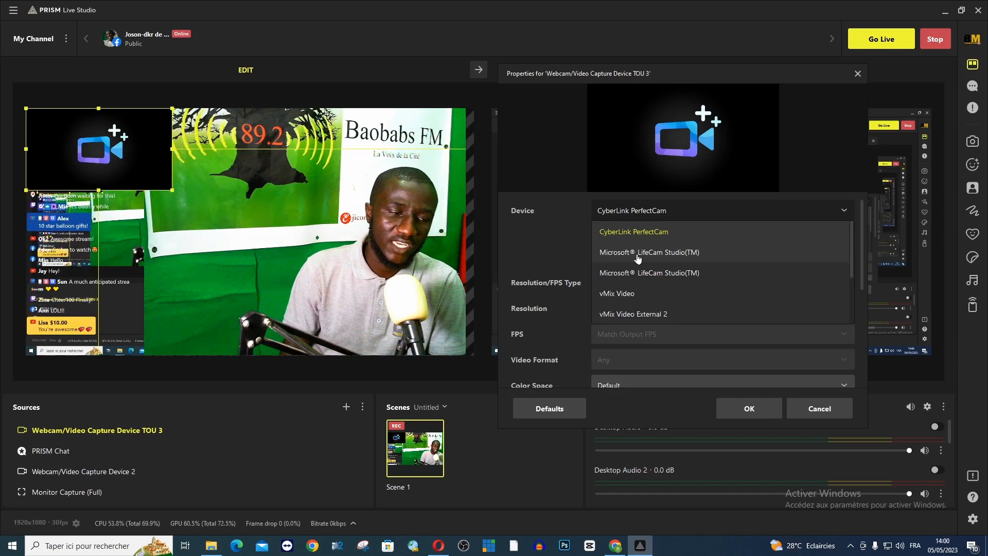
key("Escape")
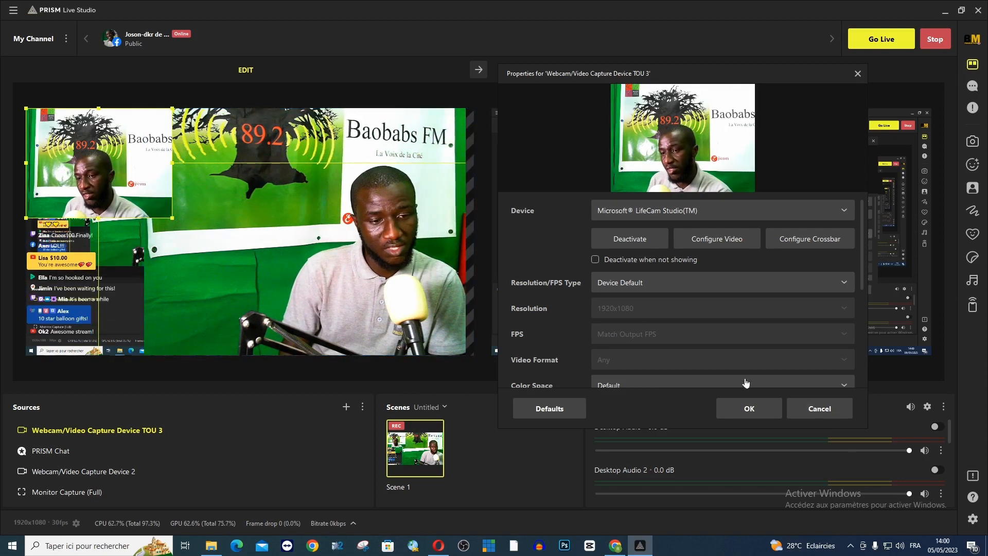
left_click(748, 409)
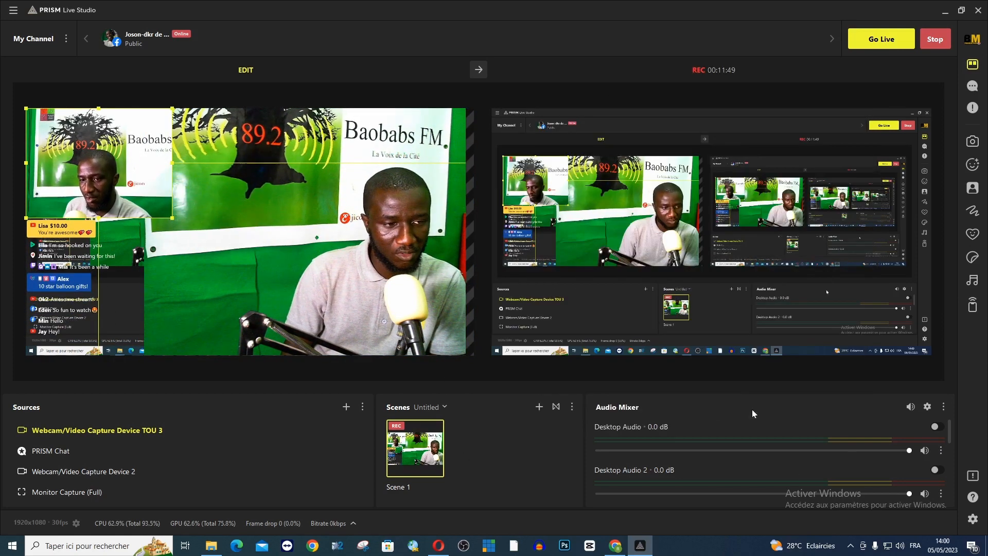